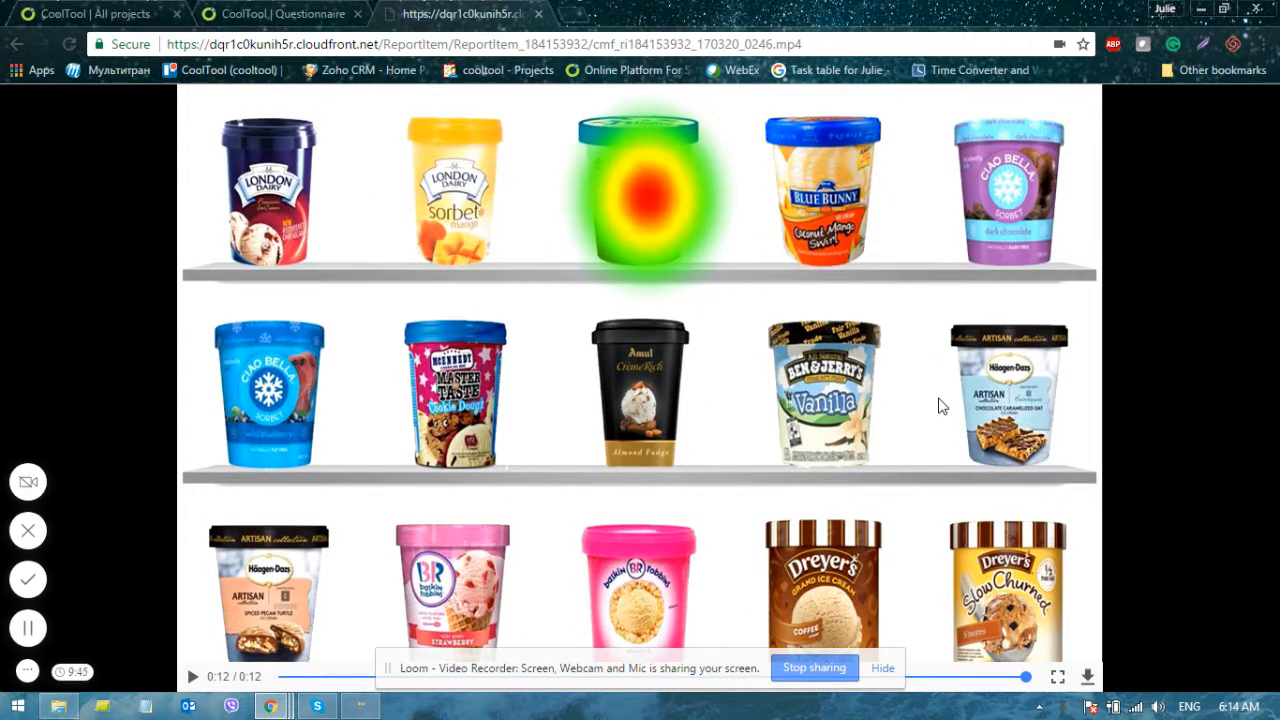
Replay the eye-tracking heatmap video of the ice cream shelves.
left_click(193, 676)
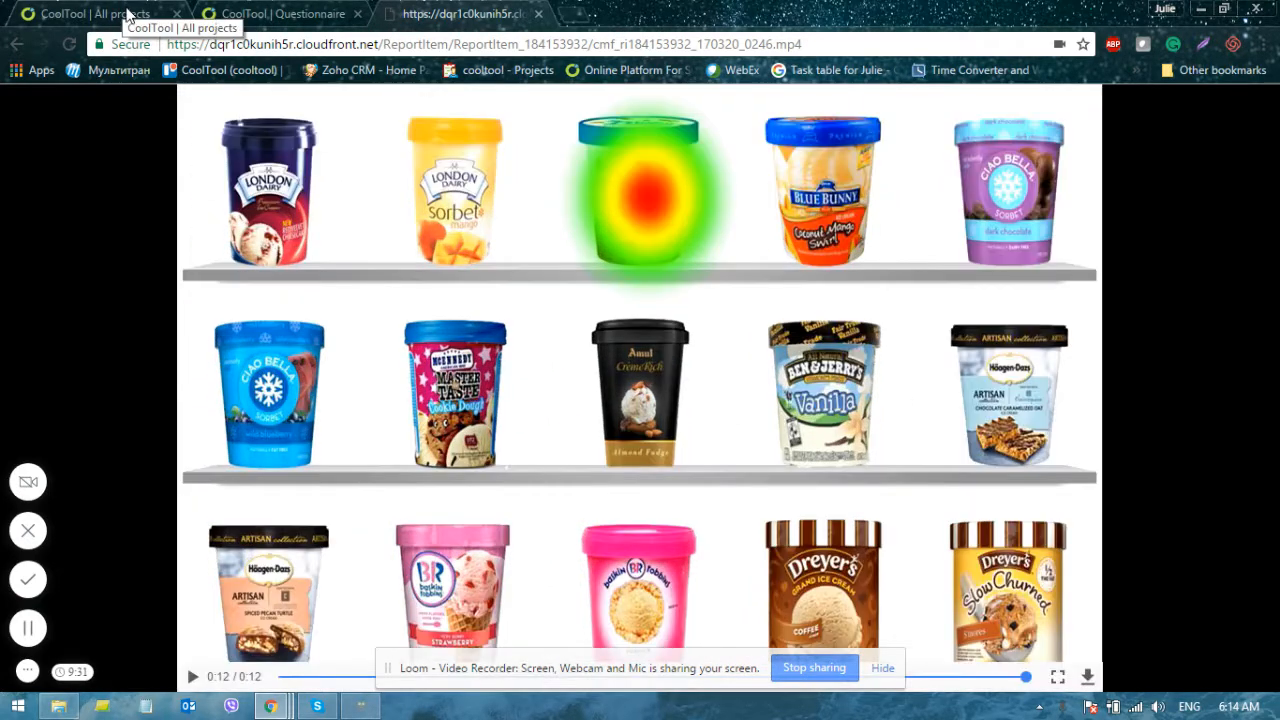
Create a new project named "Shelf 1" from the CoolTool projects list.
left_click(120, 16)
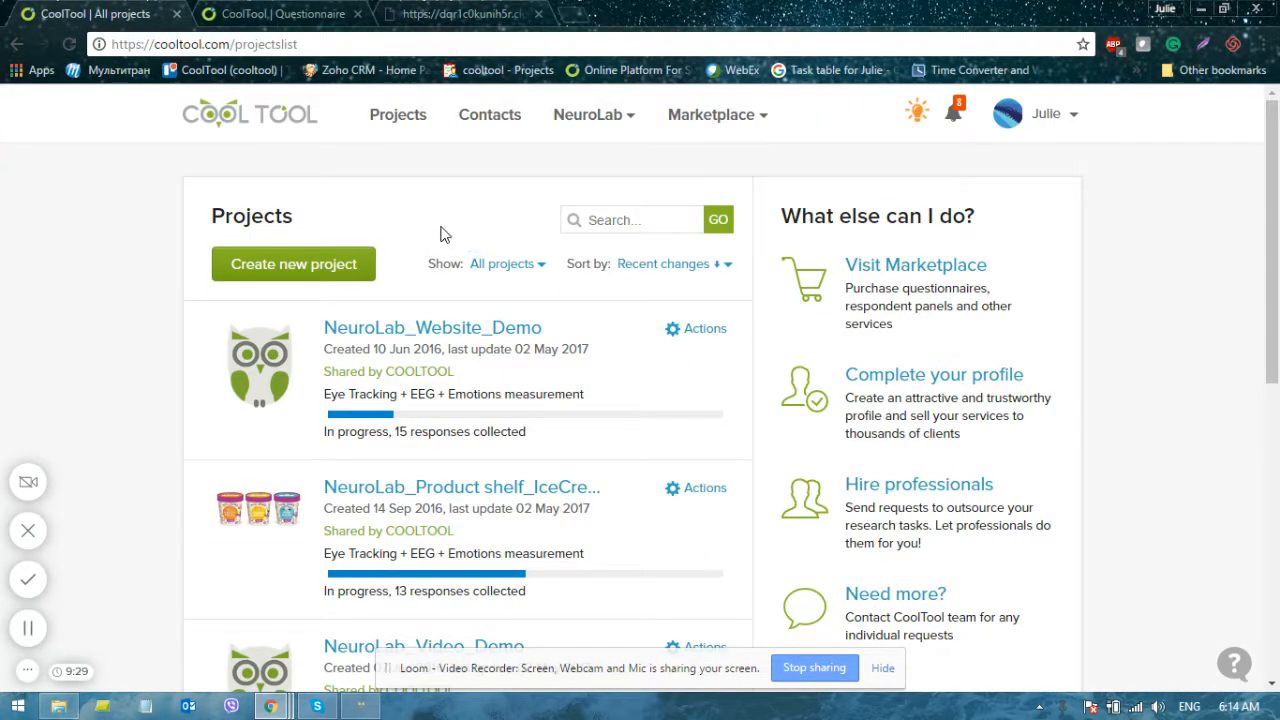
left_click(350, 266)
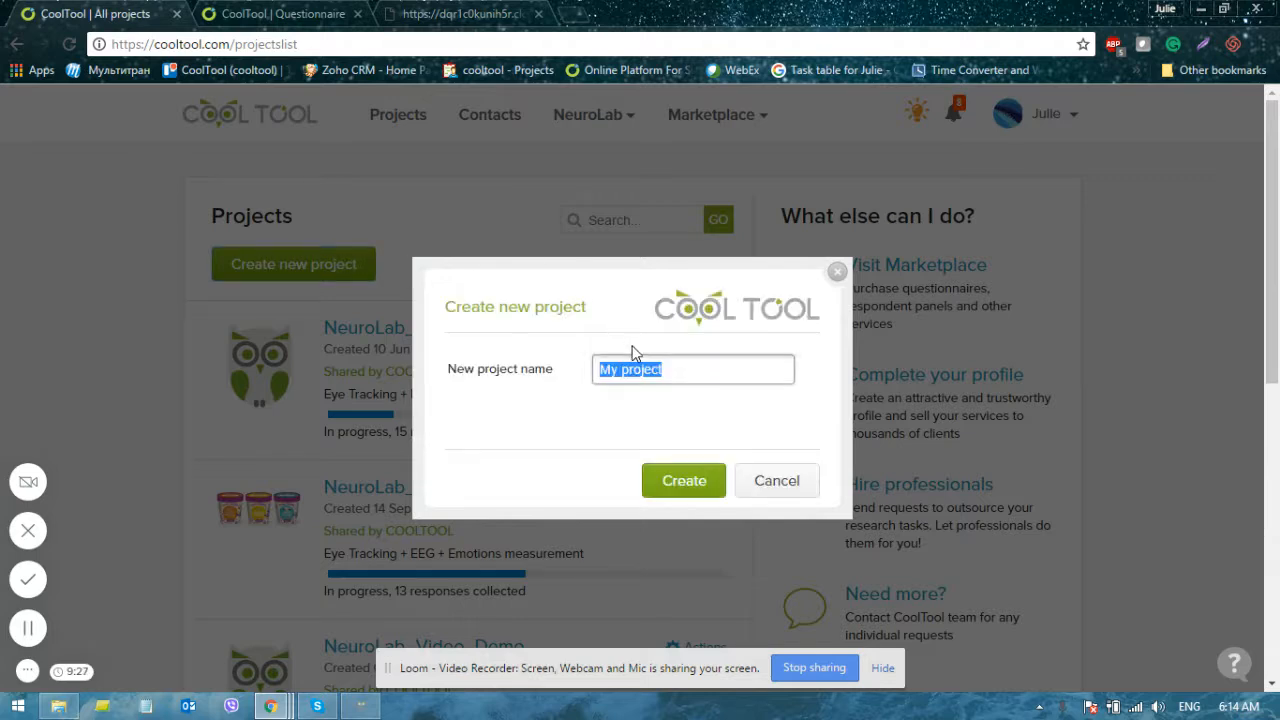
type("Shelf 1")
left_click(678, 487)
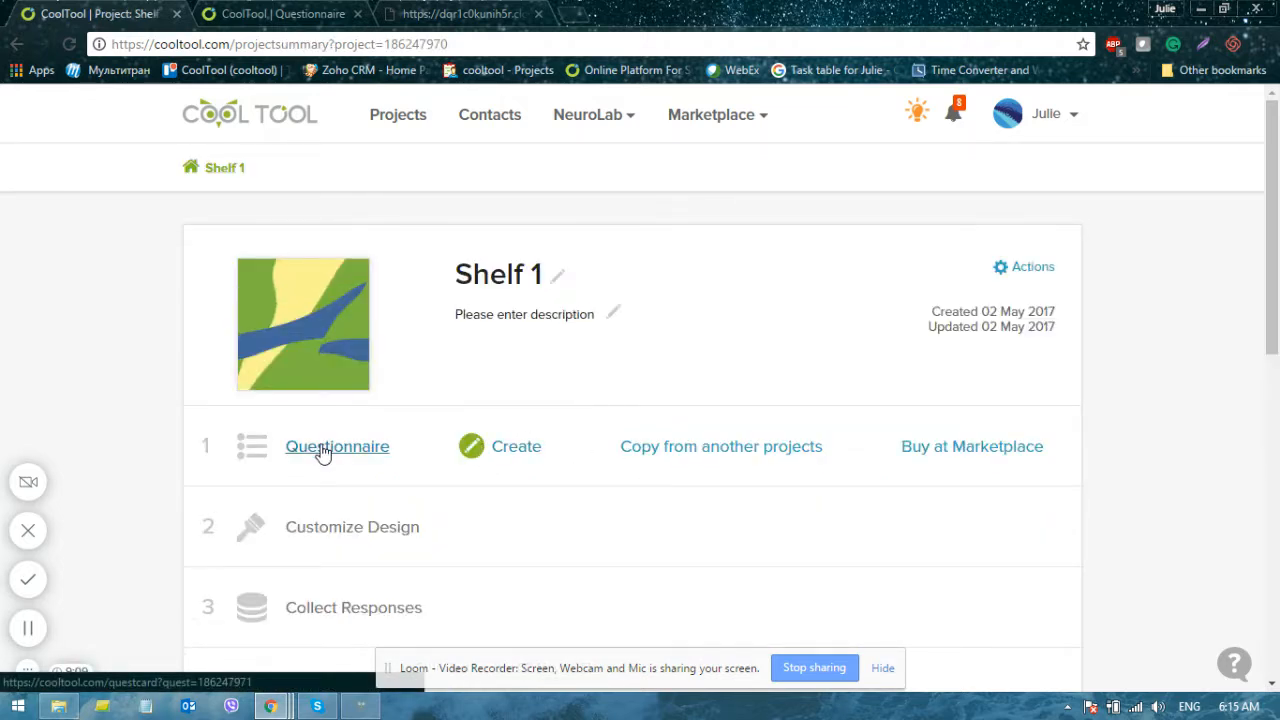
Look through the project's stages, from Questionnaire through Share and Suppliers.
scroll(433, 452, "down", 5)
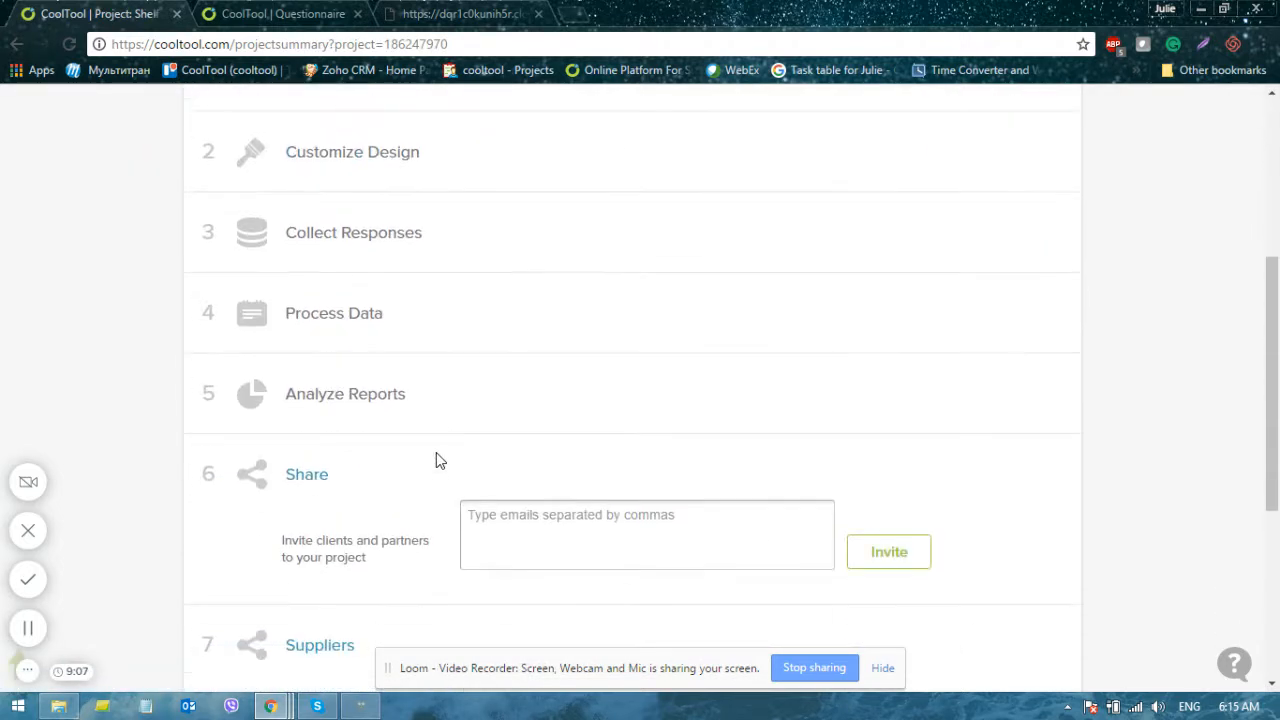
scroll(436, 452, "up", 3)
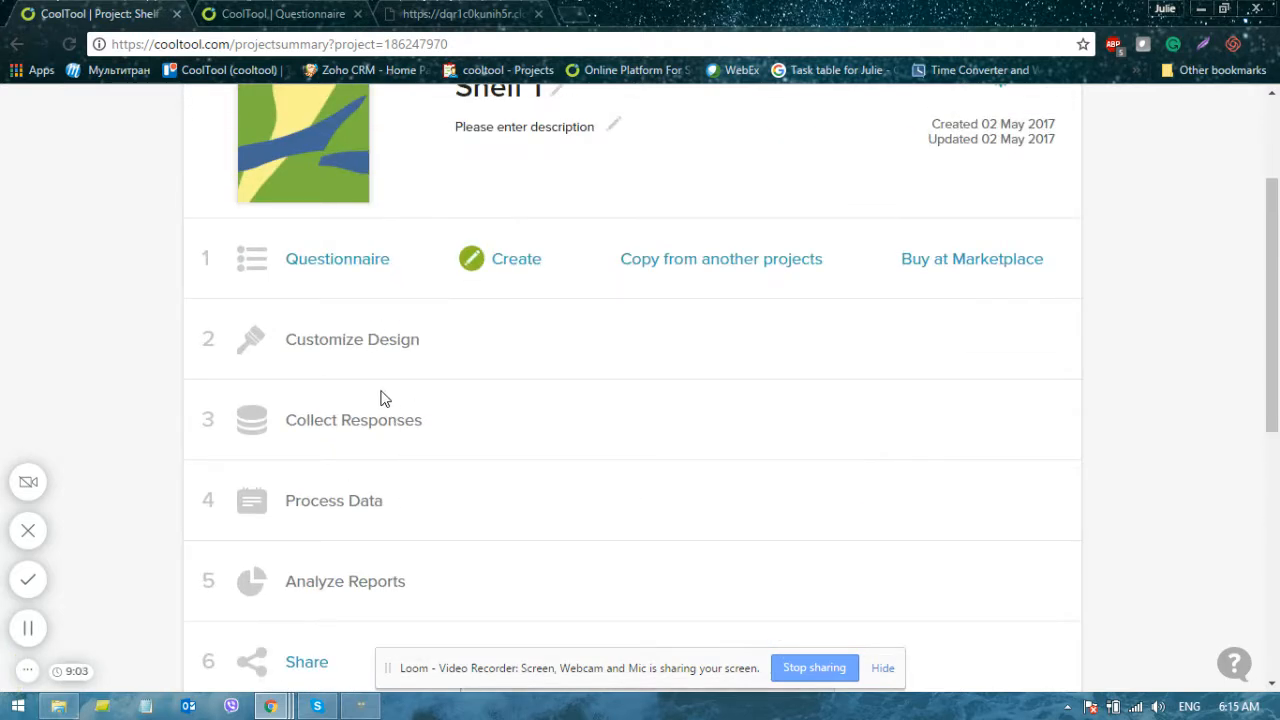
scroll(381, 398, "down", 4)
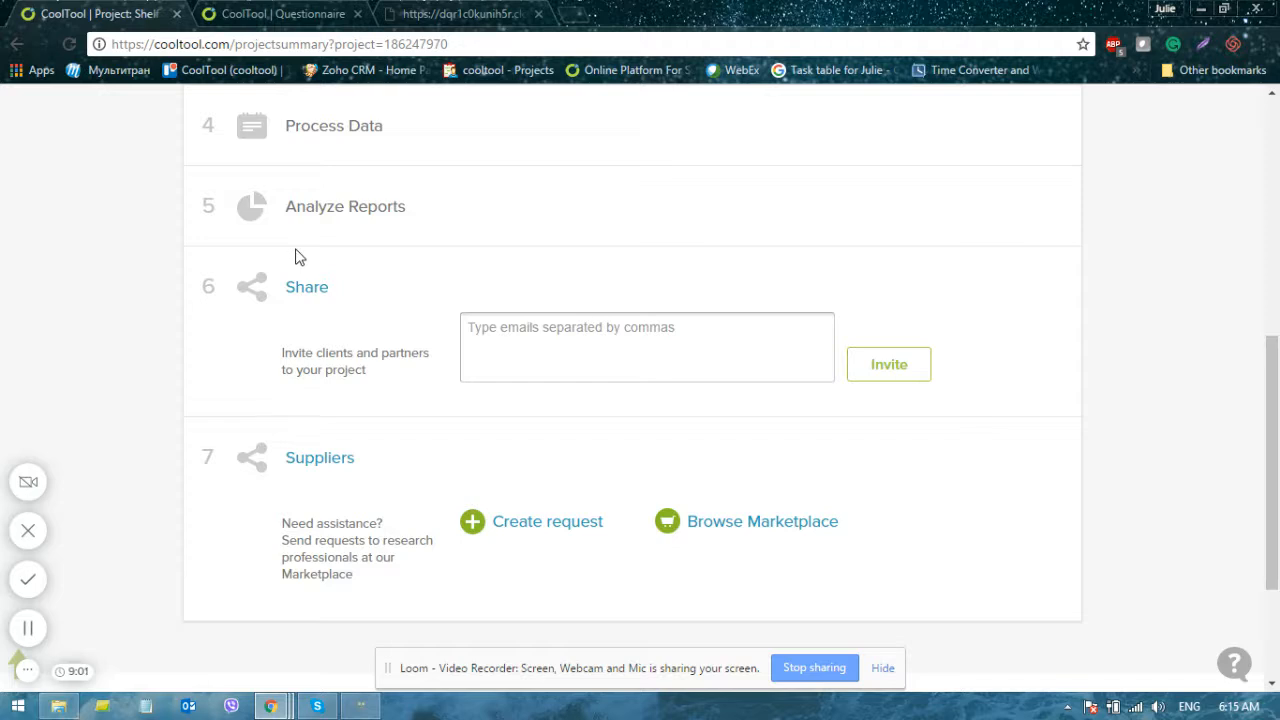
scroll(297, 250, "up", 3)
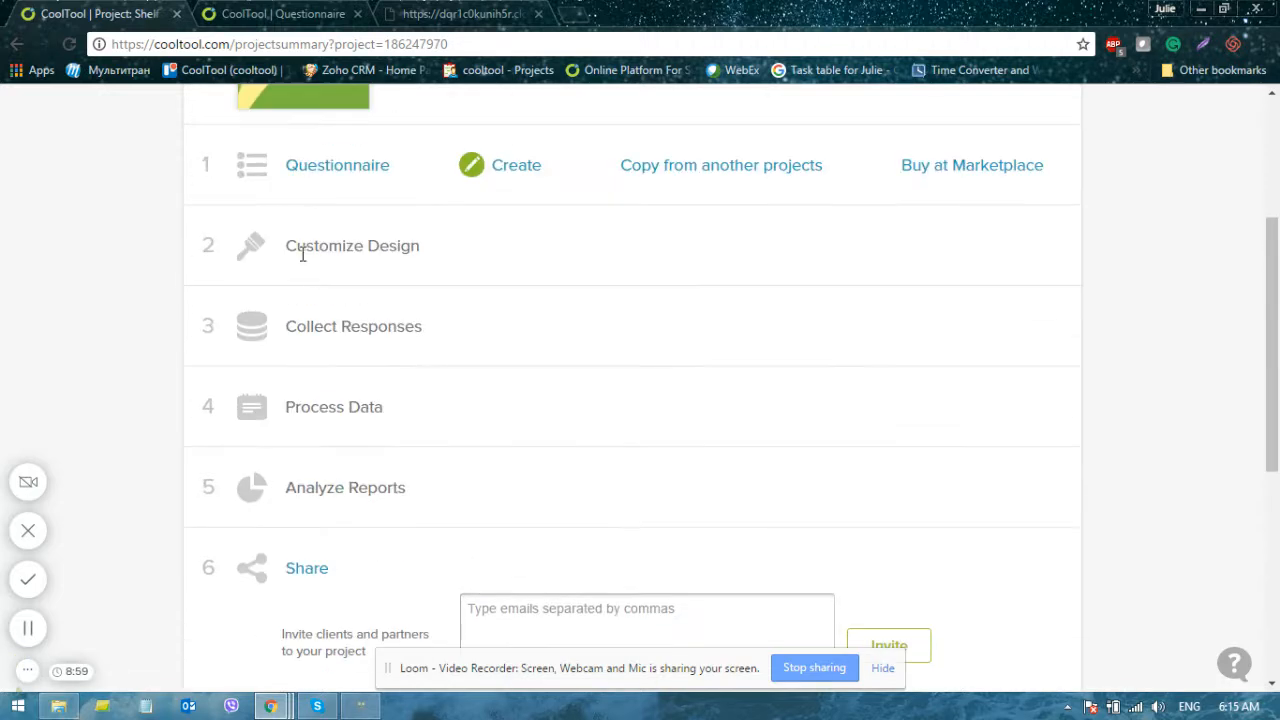
scroll(305, 265, "down", 2)
scroll(340, 425, "down", 2)
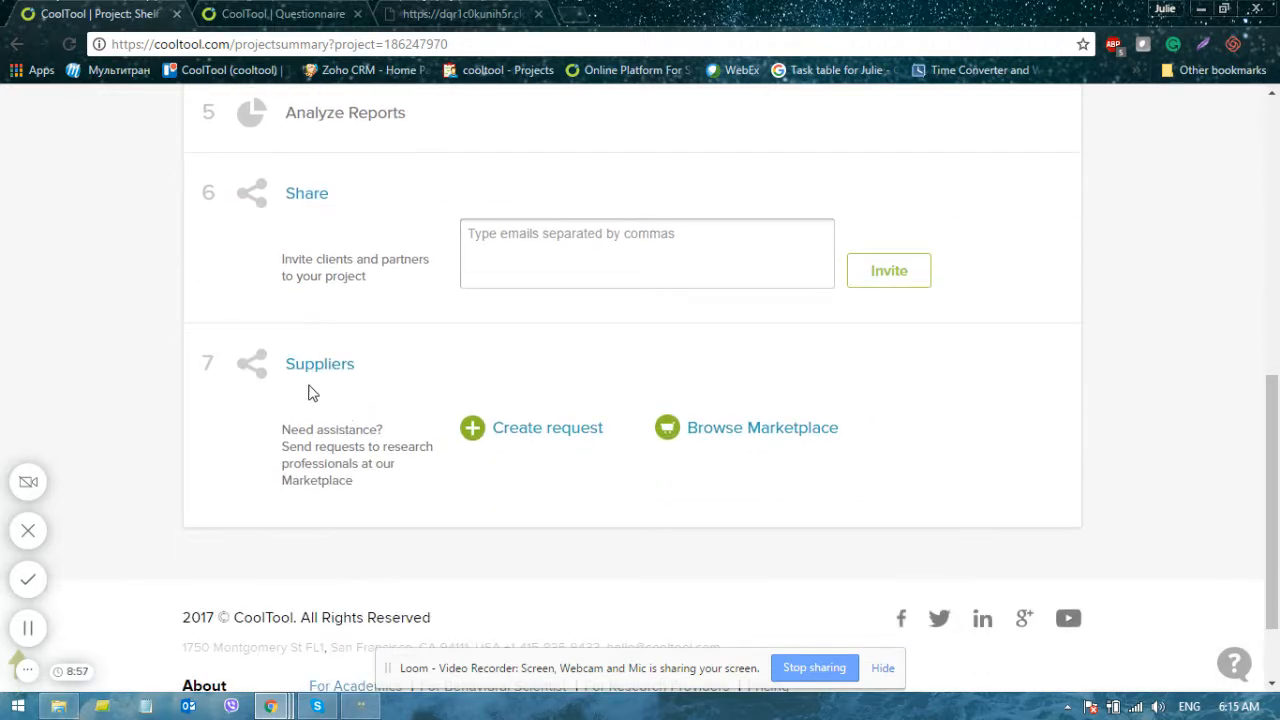
scroll(311, 390, "up", 7)
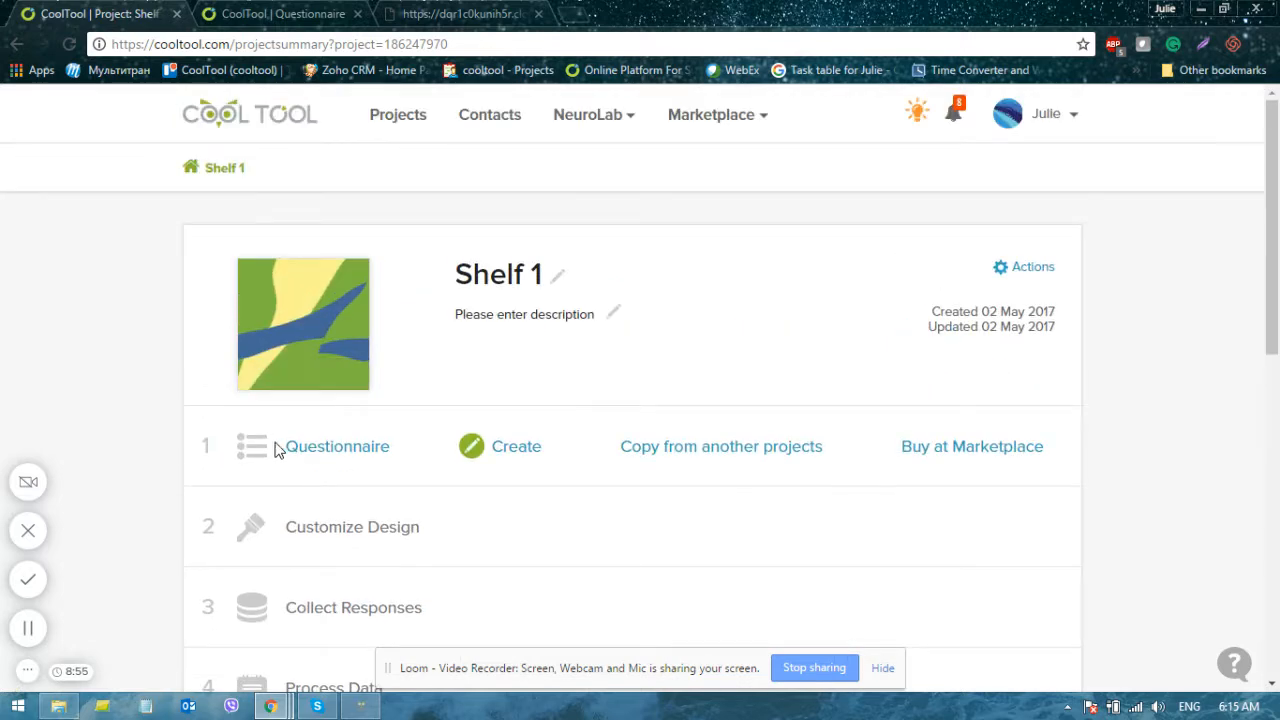
Create the project's questionnaire and make its first question a NeuroLab Product shelves test.
left_click(501, 459)
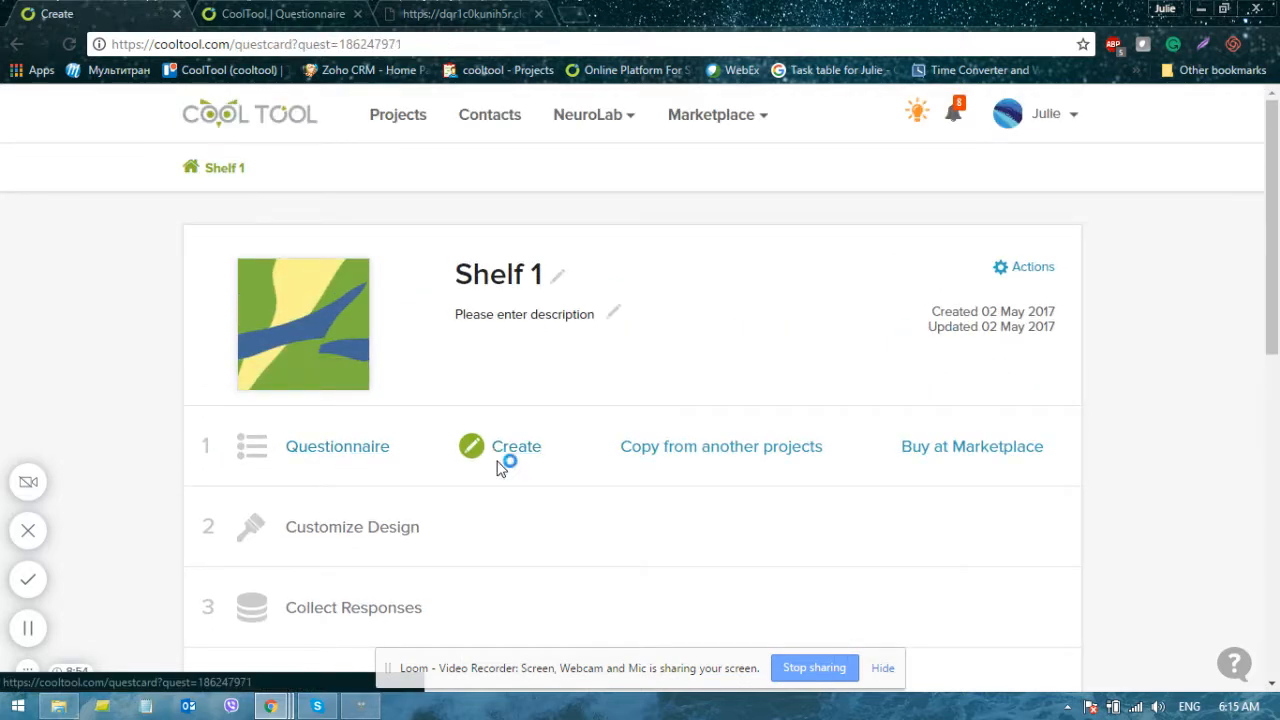
scroll(1066, 350, "down", 2)
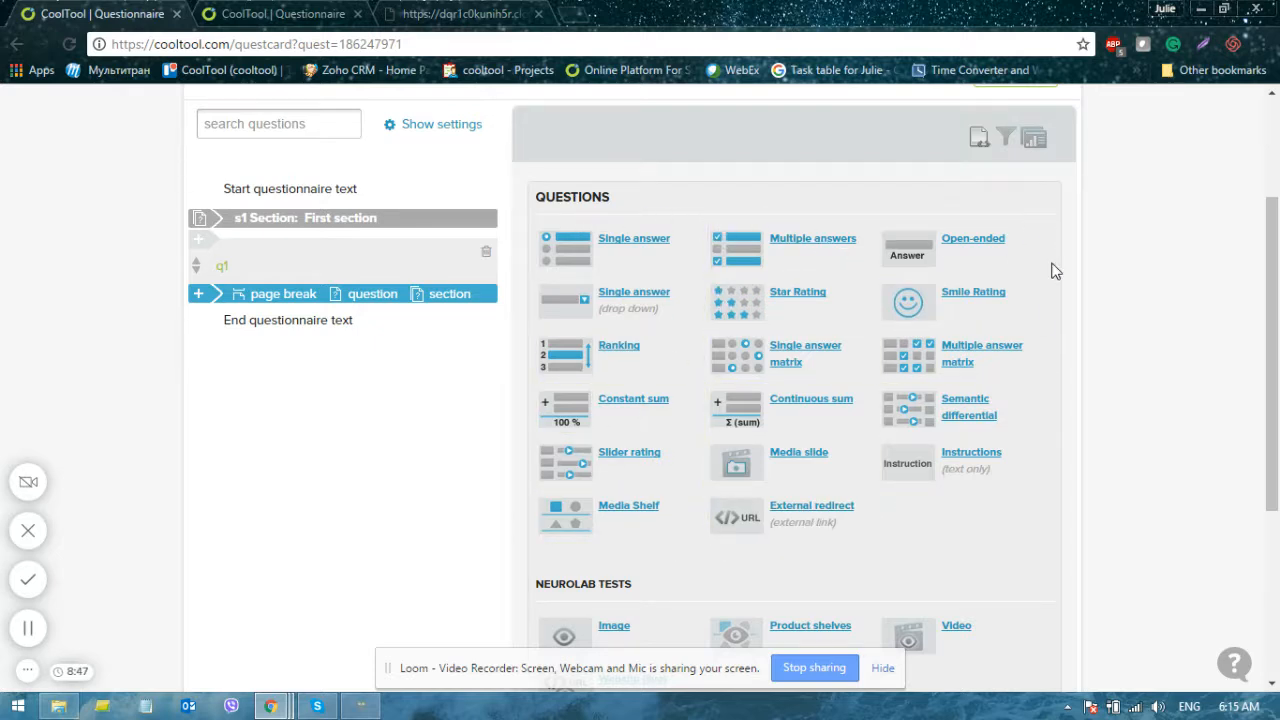
scroll(1212, 278, "down", 2)
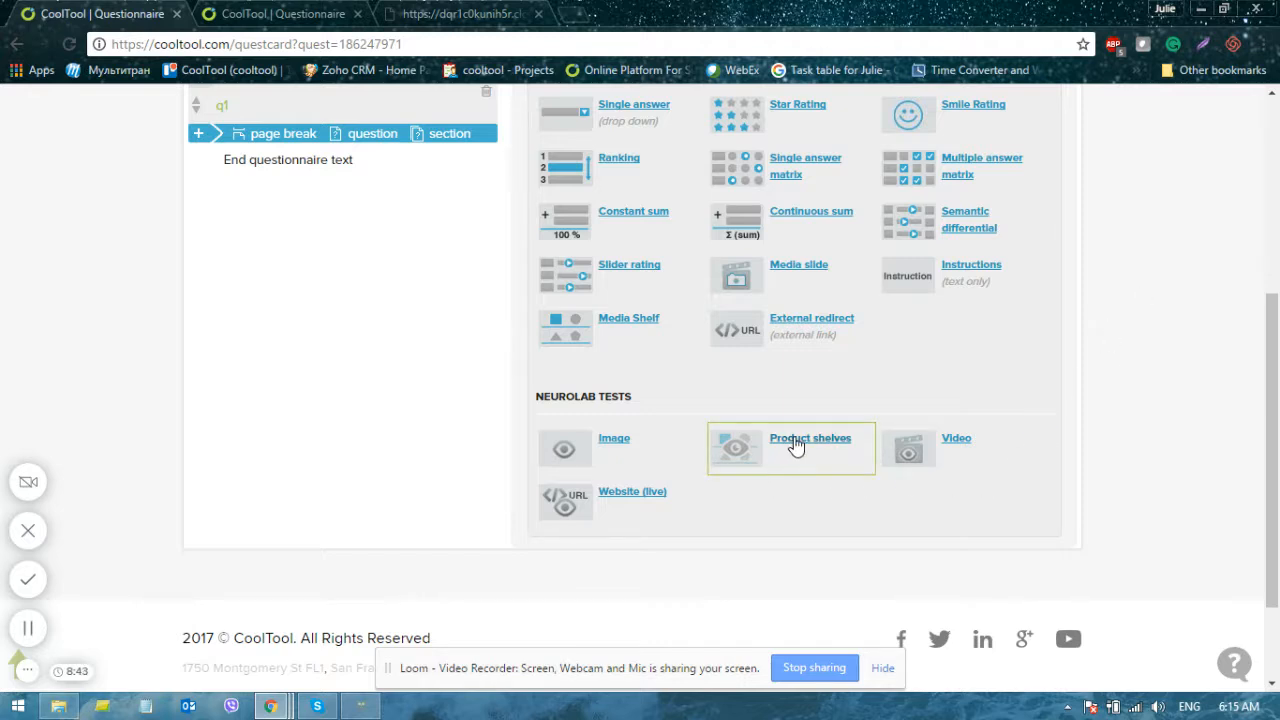
left_click(792, 446)
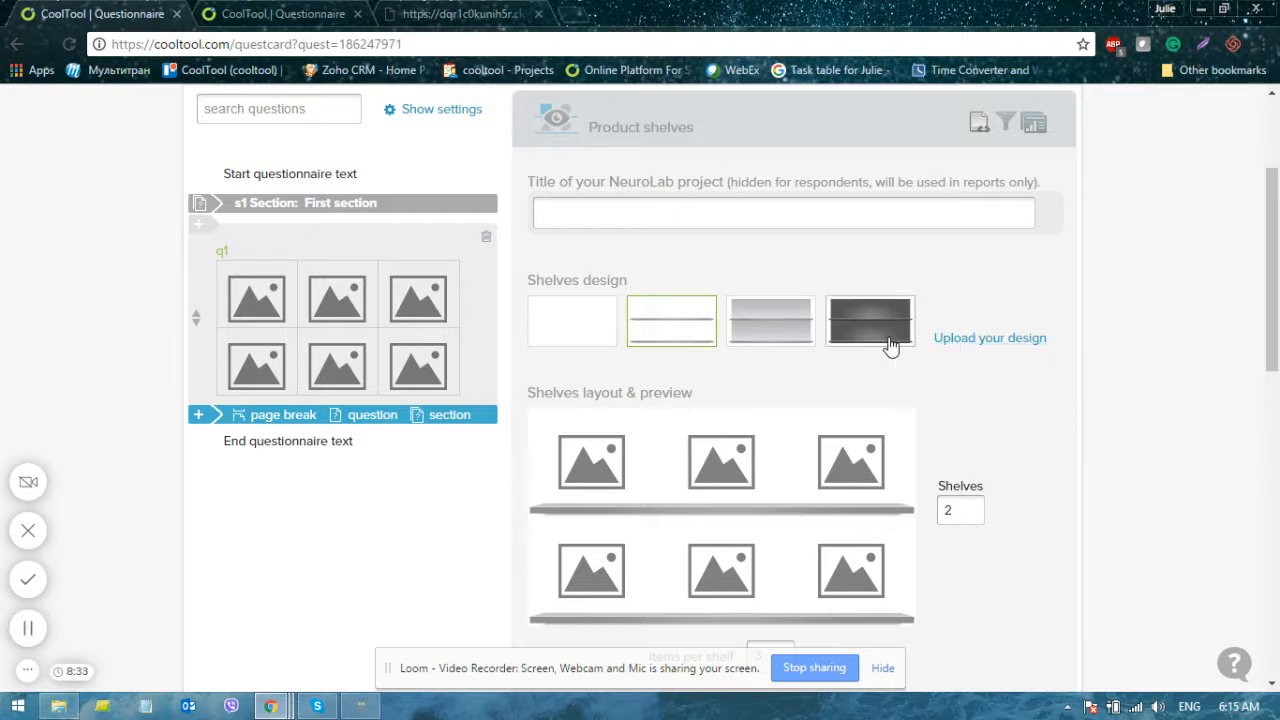
Try raising the shelf count to 5 in the shelves layout and return it to 2.
scroll(1134, 515, "down", 2)
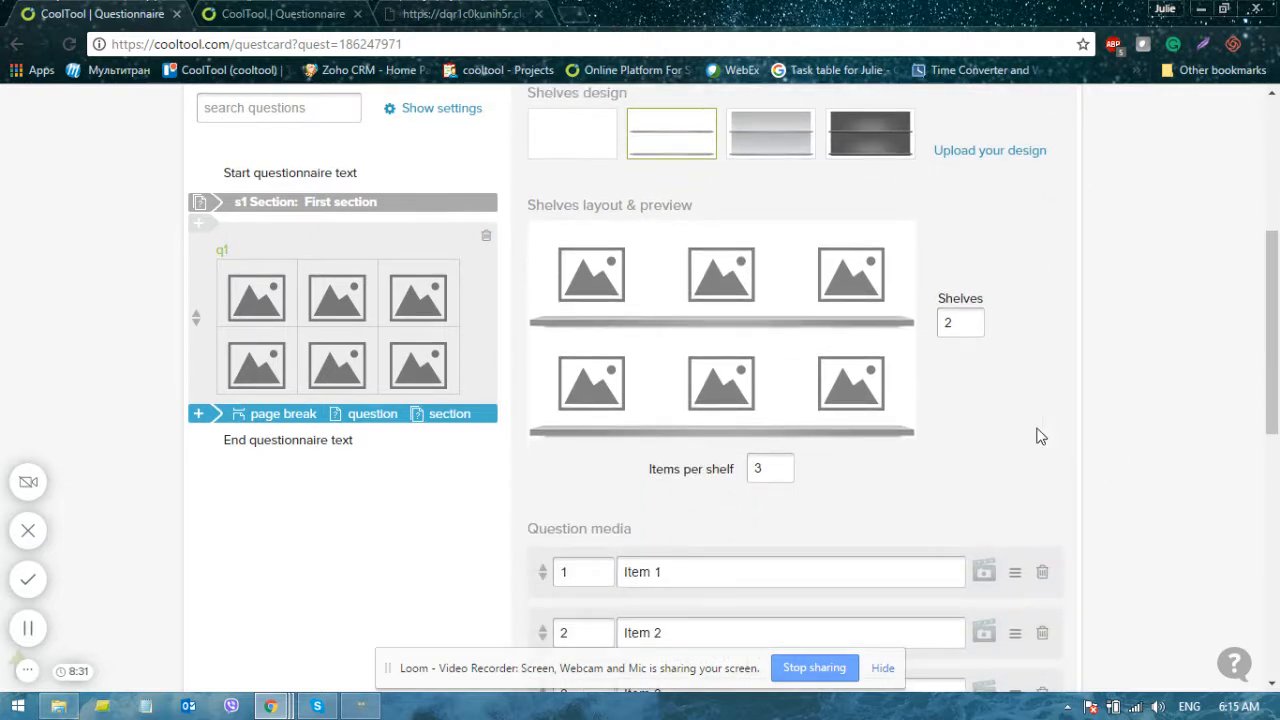
left_click(970, 318)
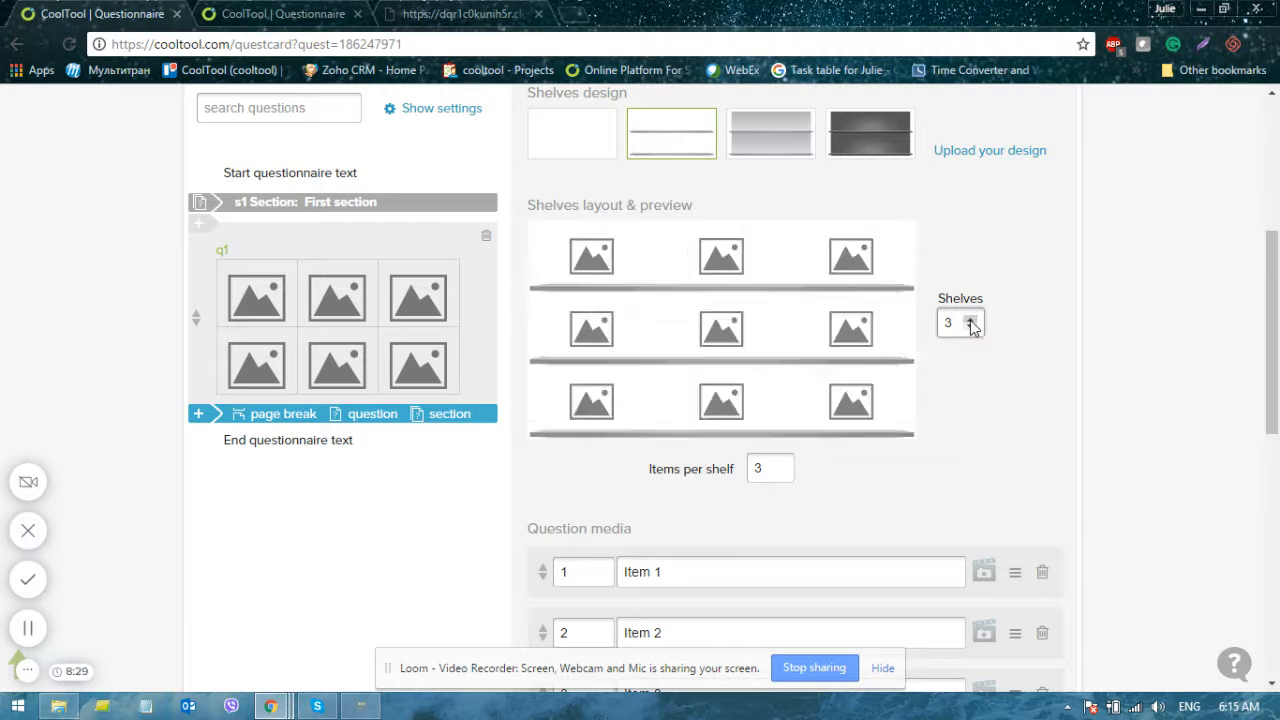
left_click(970, 319)
left_click(970, 320)
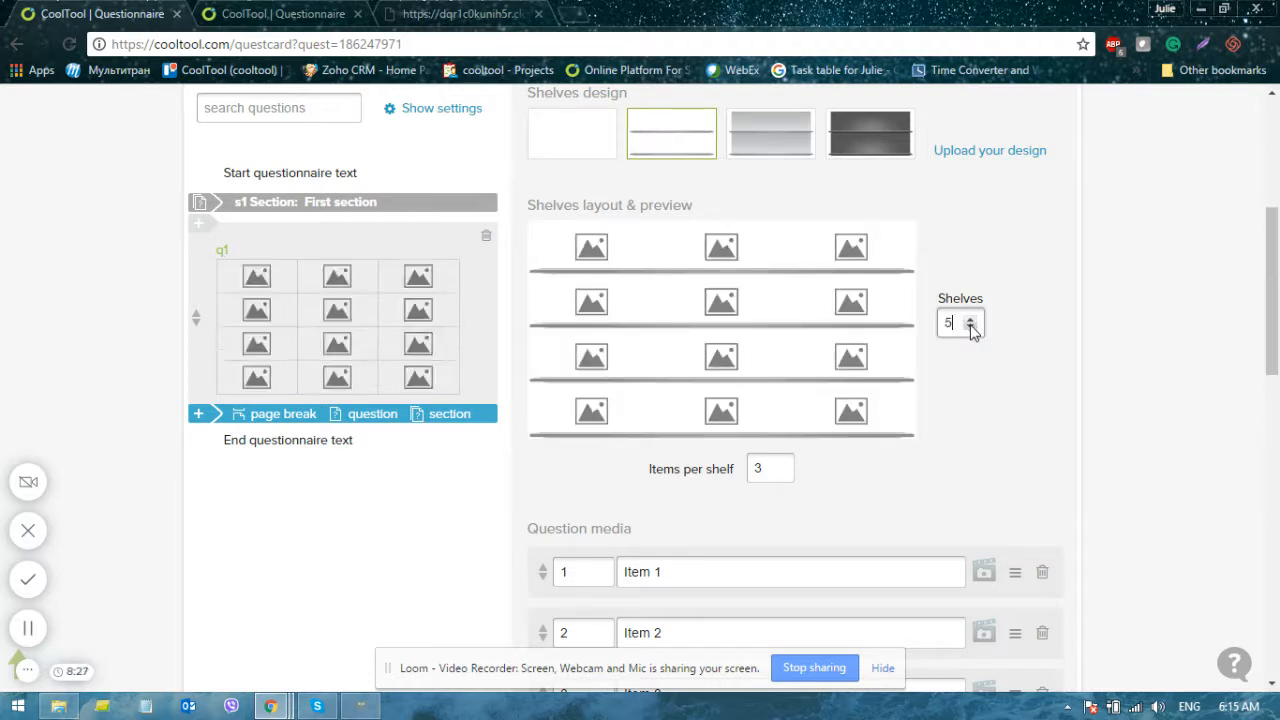
left_click(971, 327)
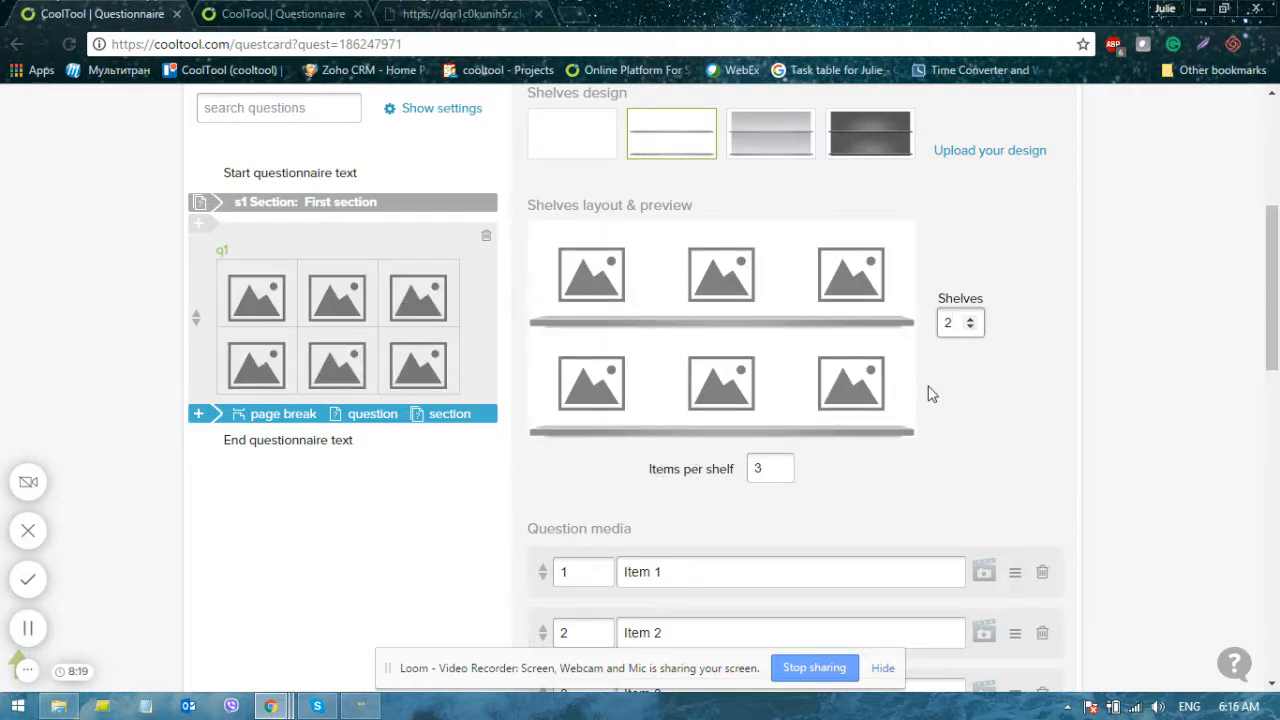
Upload adidas.png as the media for Item 1 and Dove.png for Item 2.
scroll(1071, 404, "down", 3)
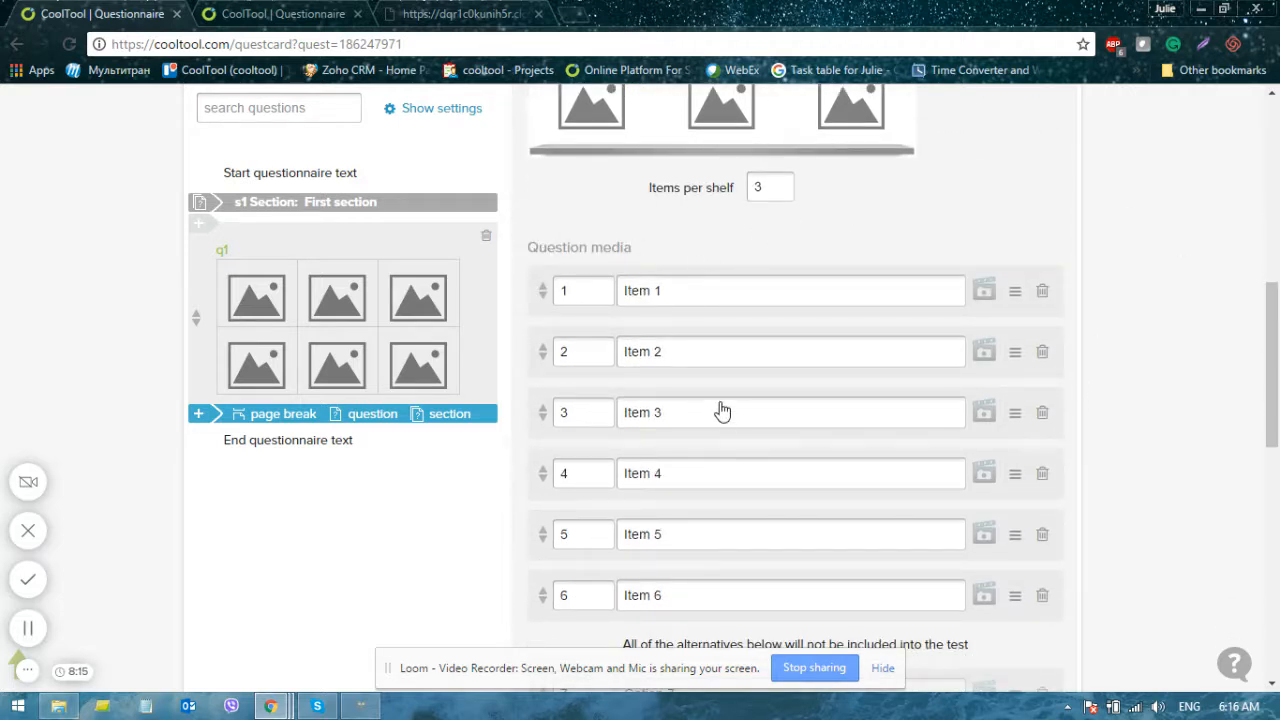
left_click(986, 293)
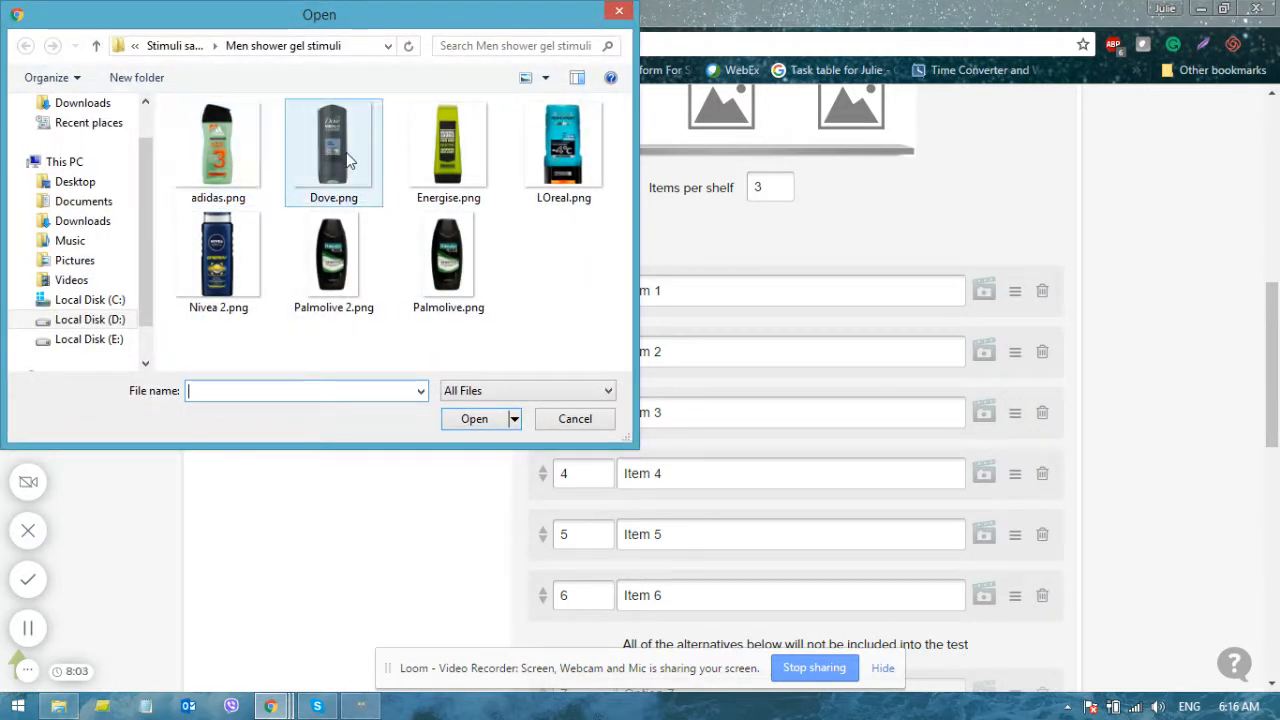
left_click(237, 183)
left_click(474, 419)
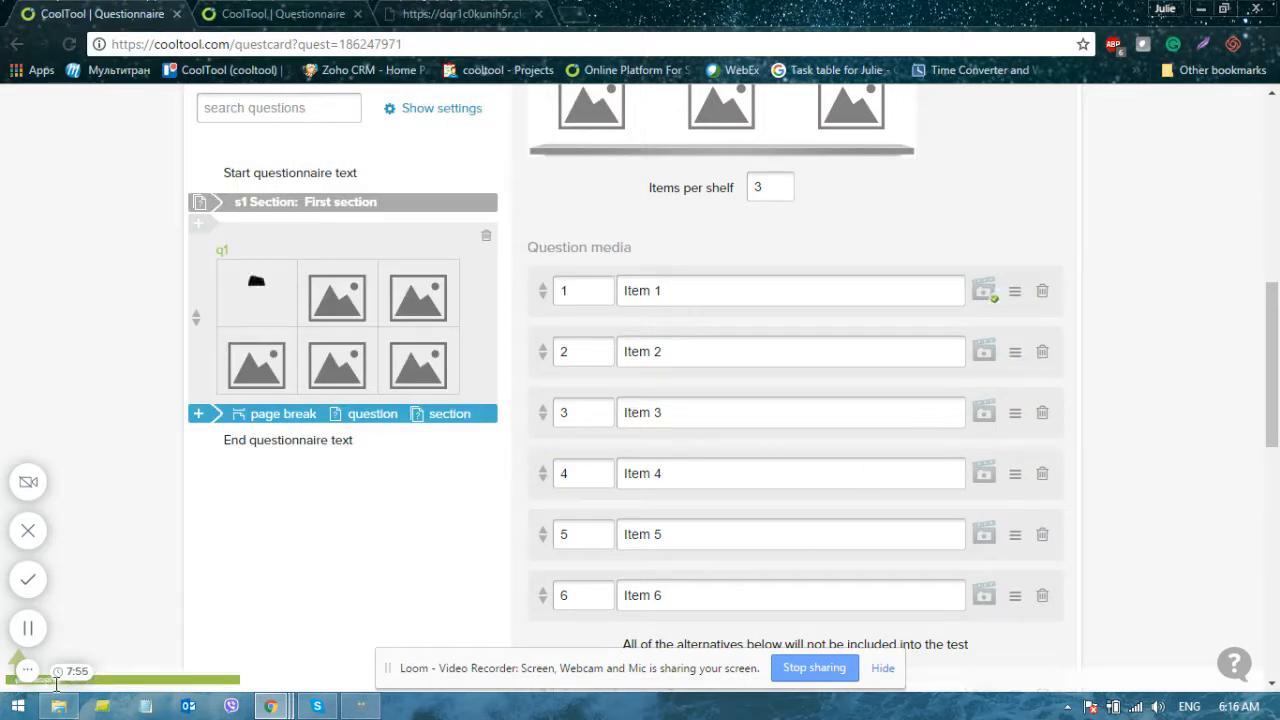
left_click(985, 356)
left_click(368, 190)
left_click(470, 422)
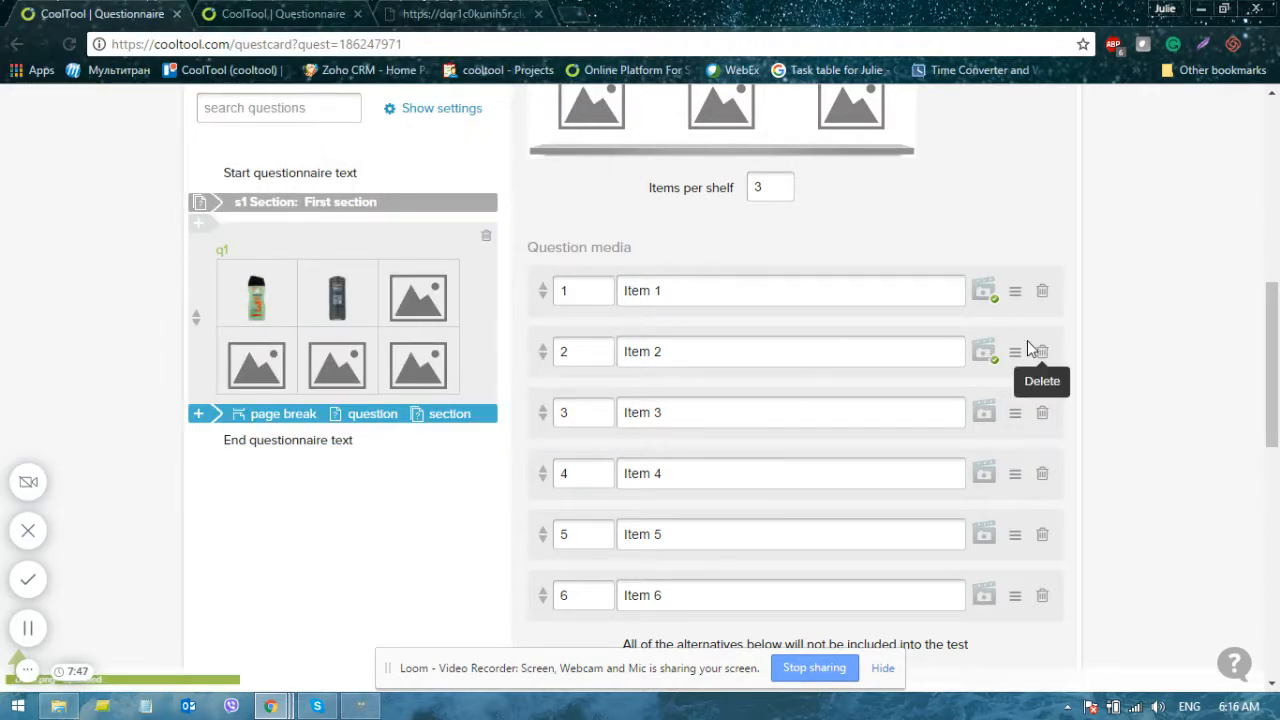
Upload Energise.png as the media for Item 3 and LOreal.png for Item 4.
left_click(985, 412)
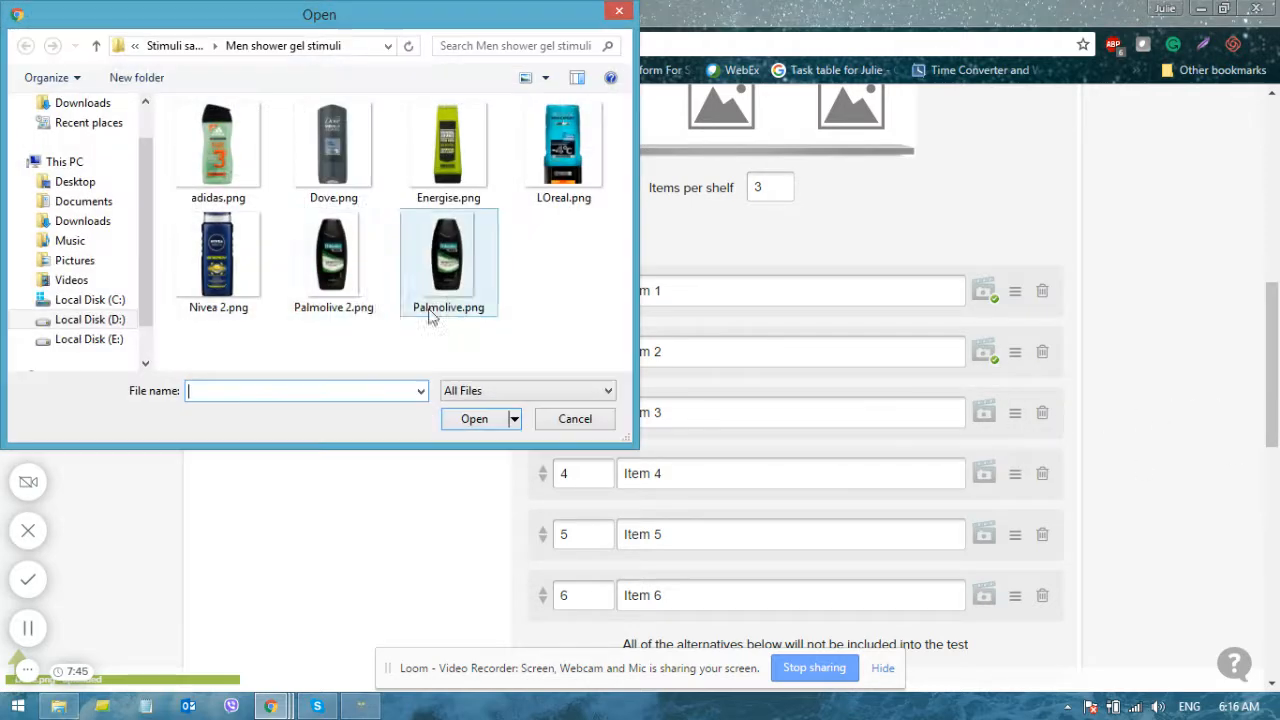
left_click(440, 195)
key("Return")
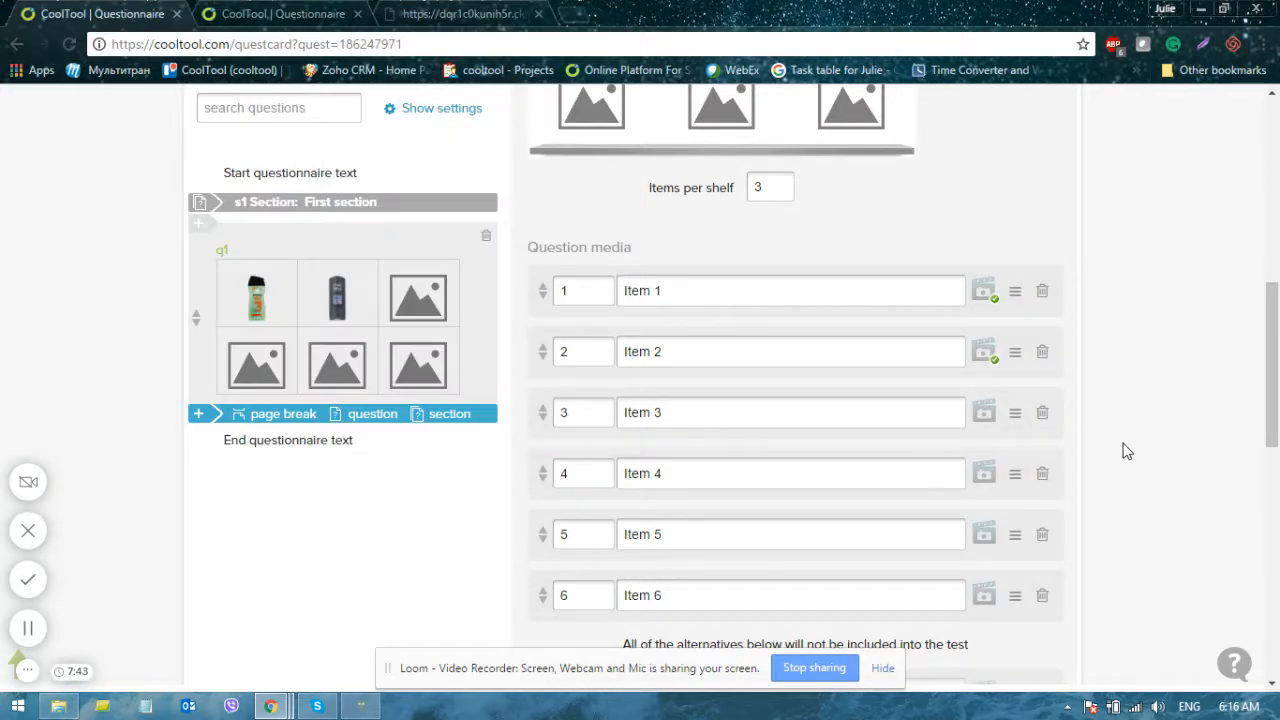
scroll(1000, 410, "down", 1)
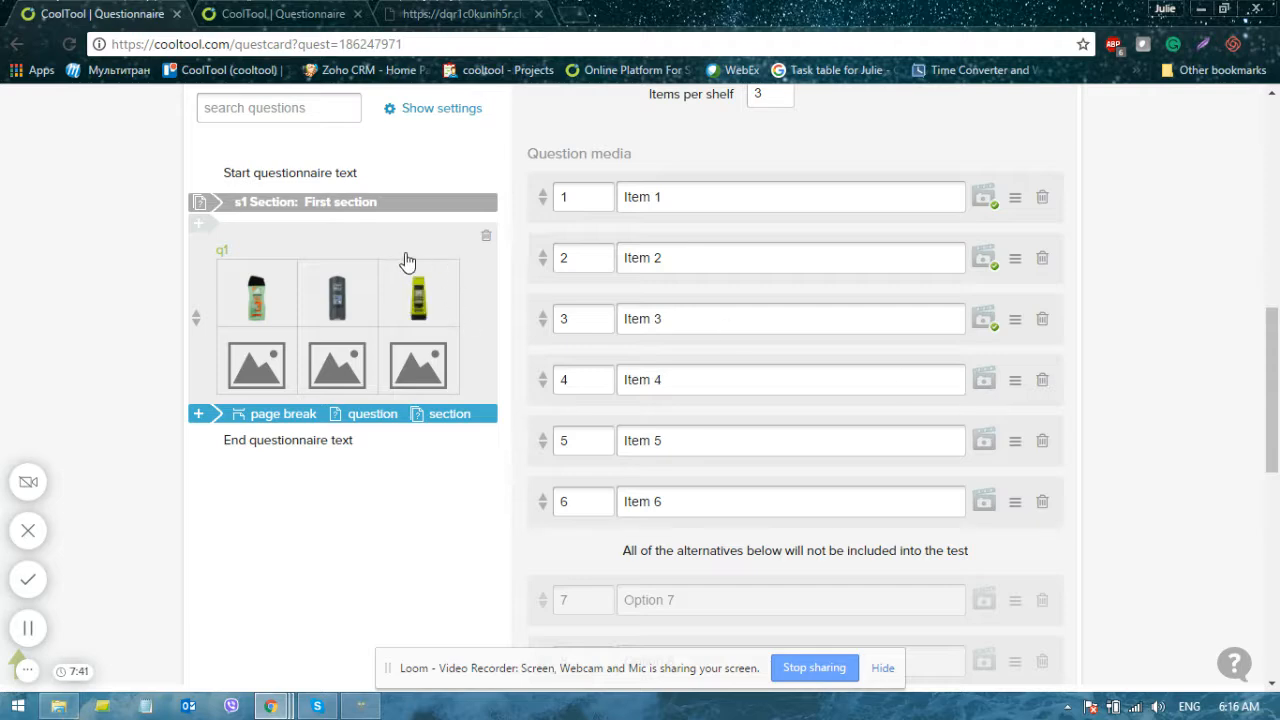
left_click(982, 385)
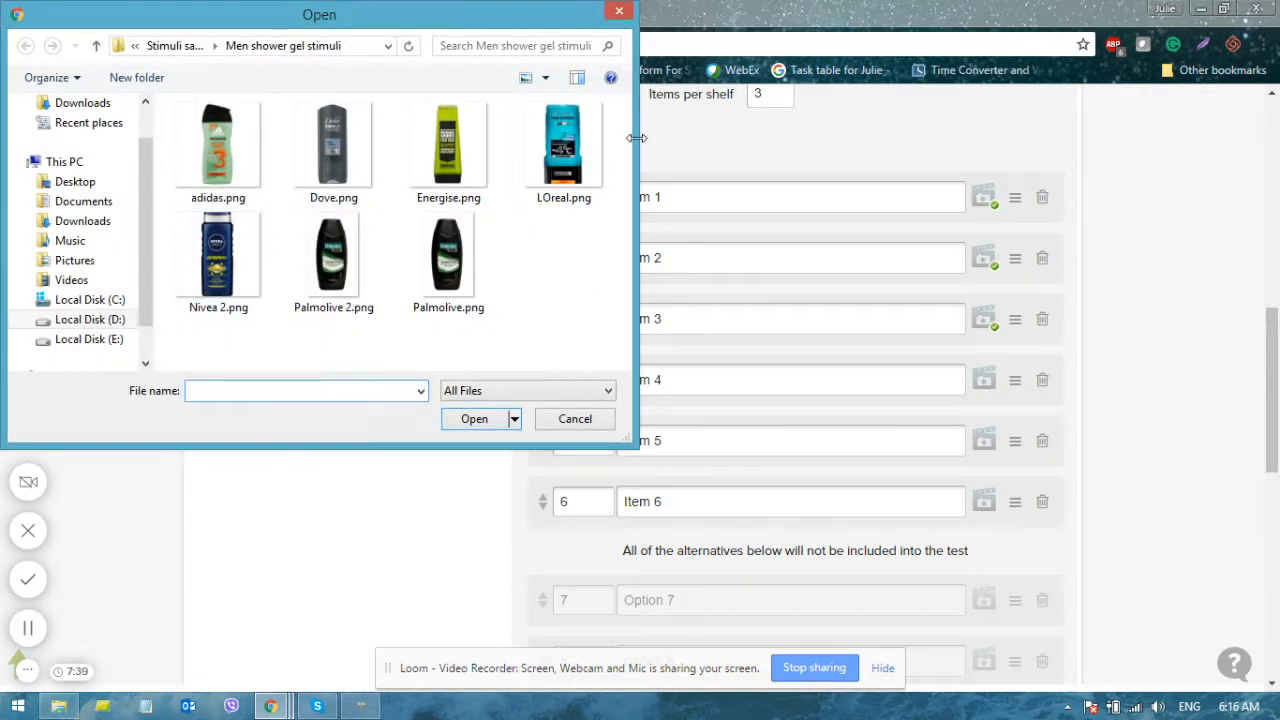
left_click(563, 150)
left_click(470, 420)
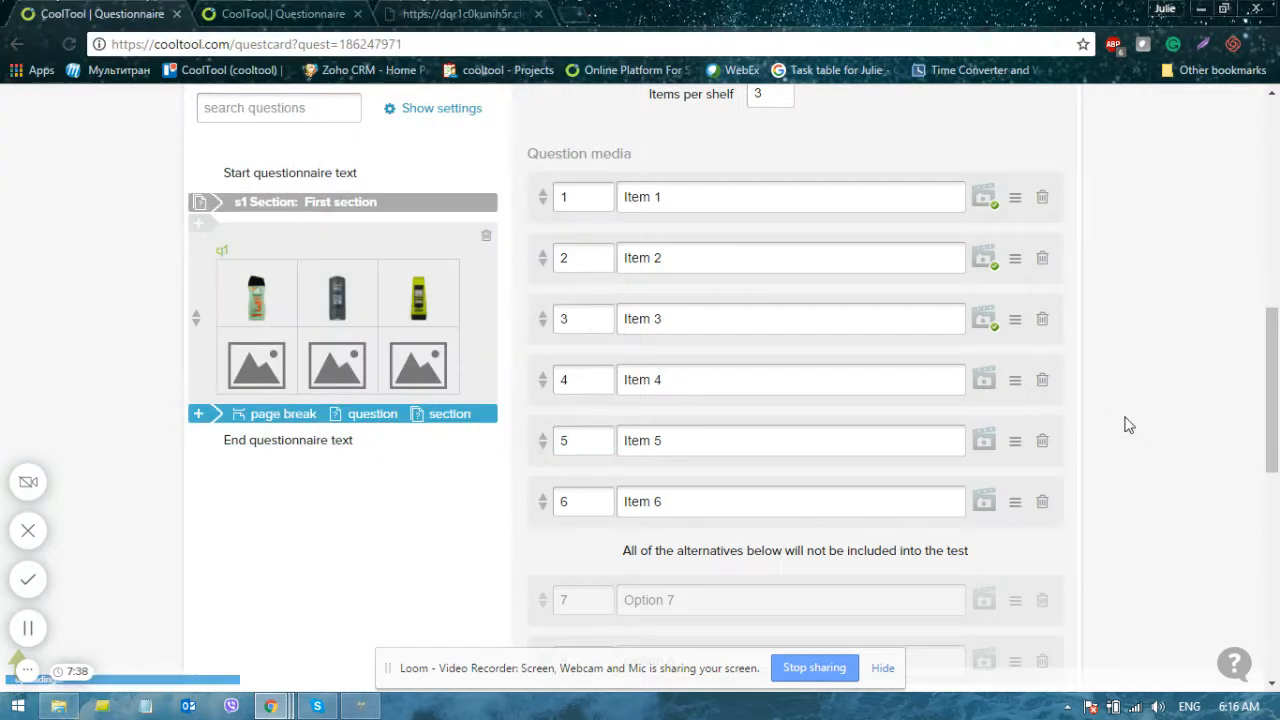
Upload Nivea 2.png as the media for Item 5 and Palmolive 2.png for Item 6.
left_click(986, 443)
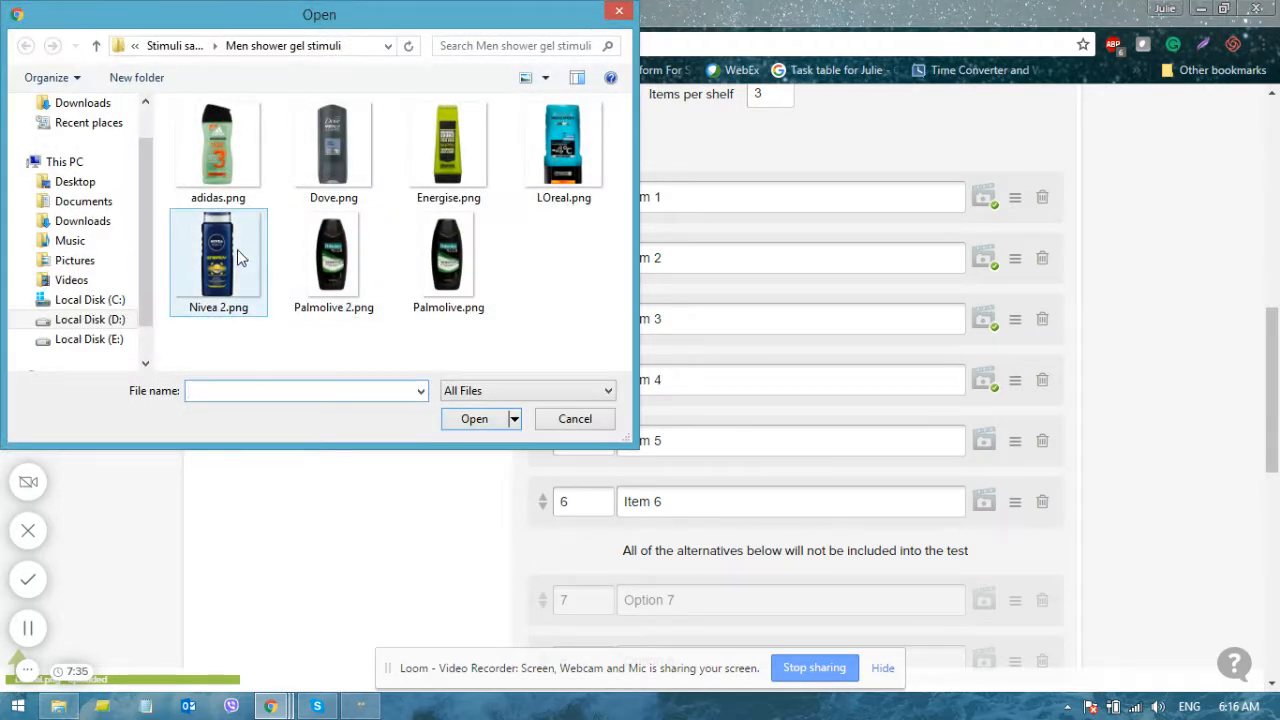
left_click(238, 252)
left_click(480, 418)
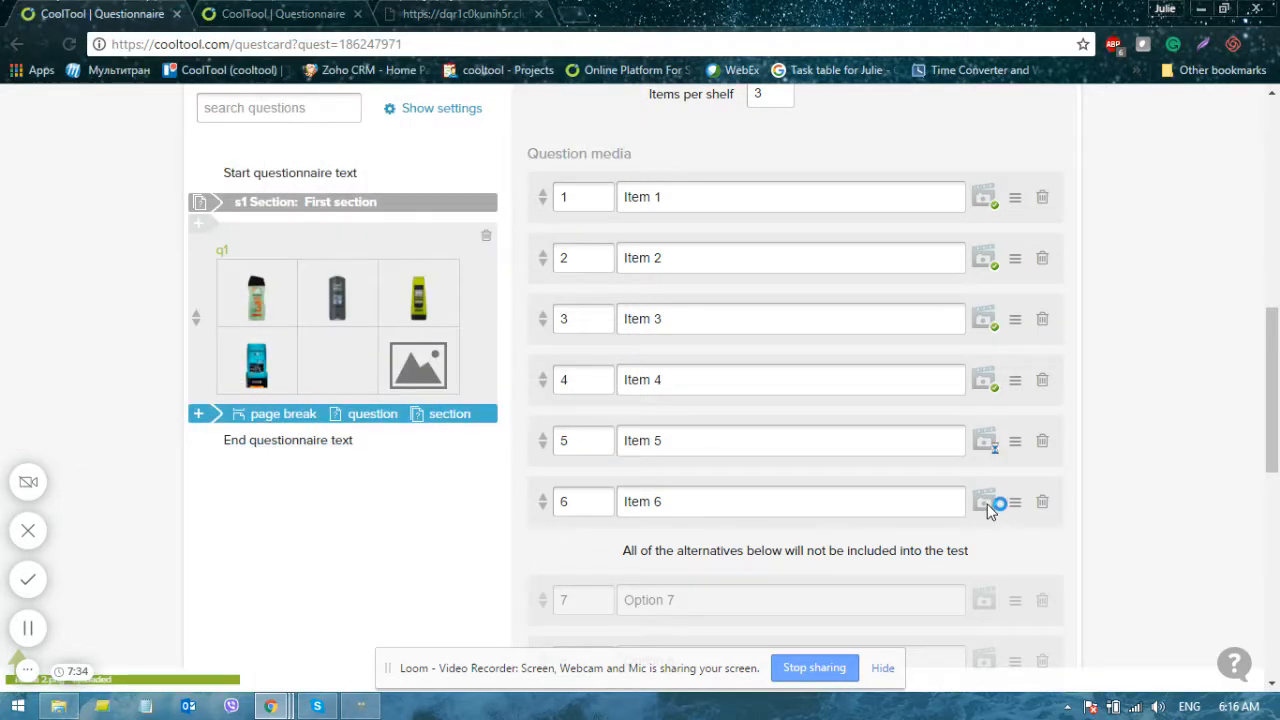
left_click(985, 502)
left_click(340, 295)
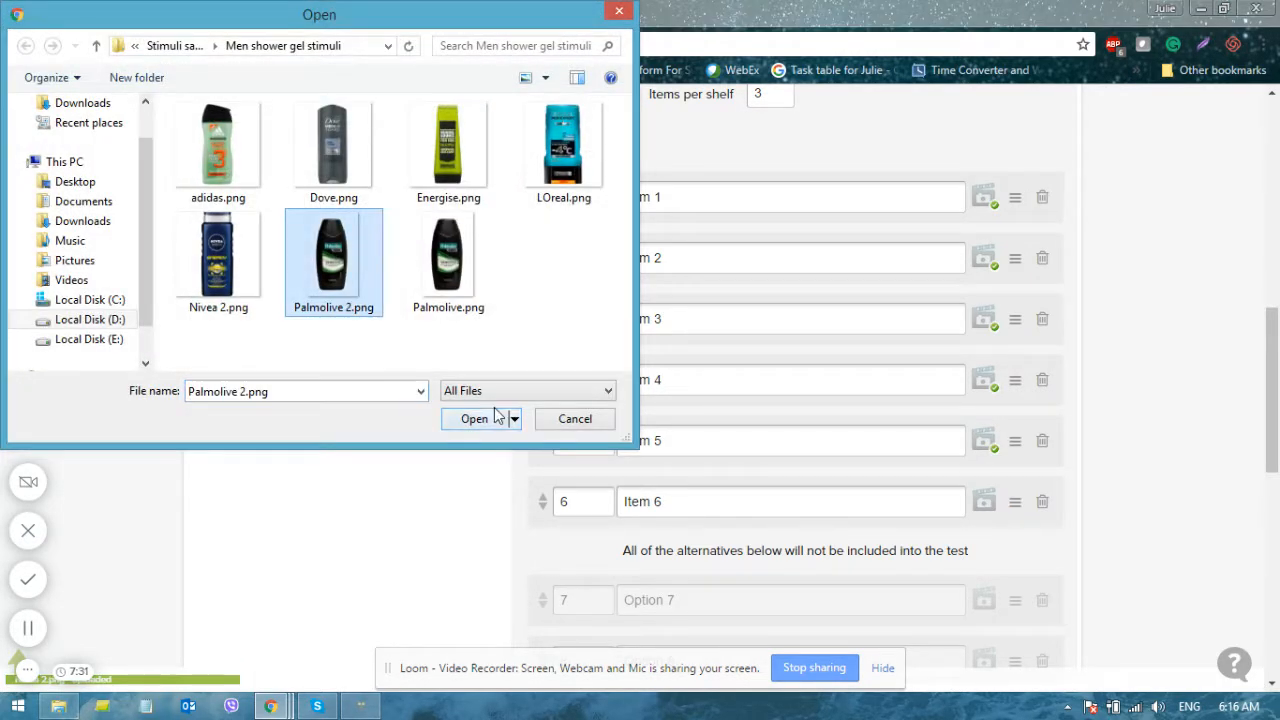
left_click(492, 418)
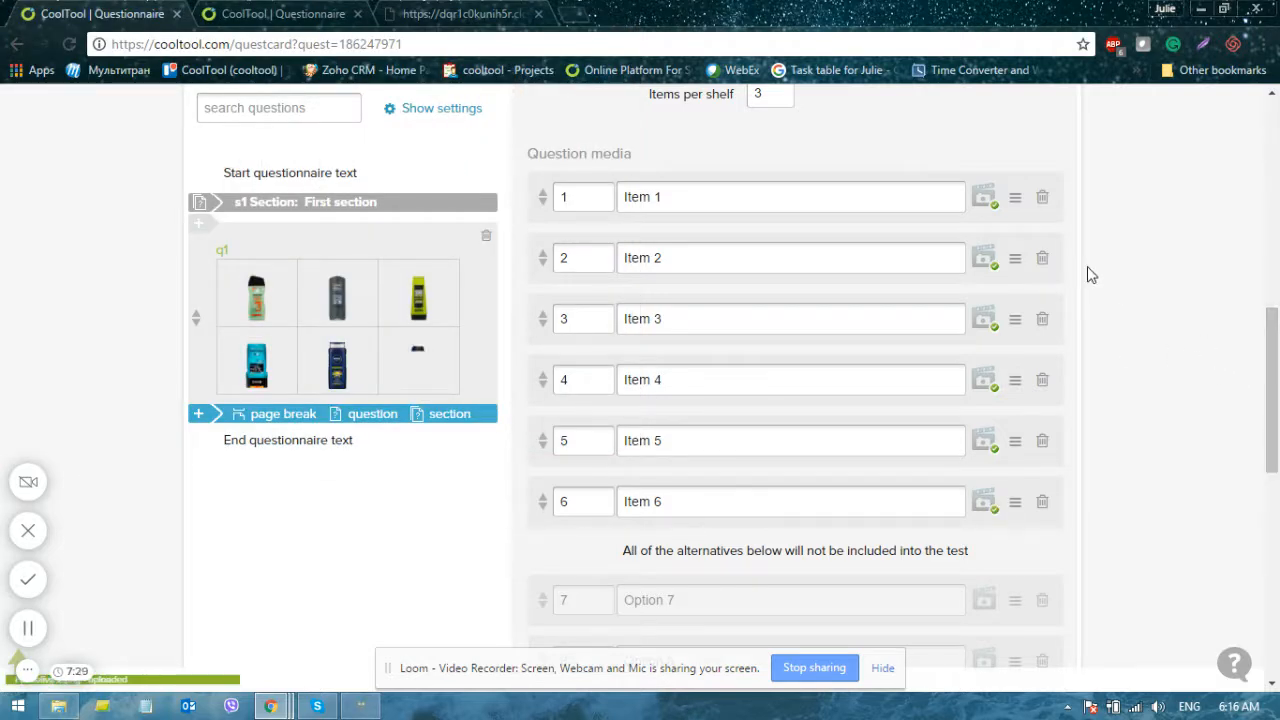
Show Item 1's position options, try Keep position and clear it again.
left_click(1017, 203)
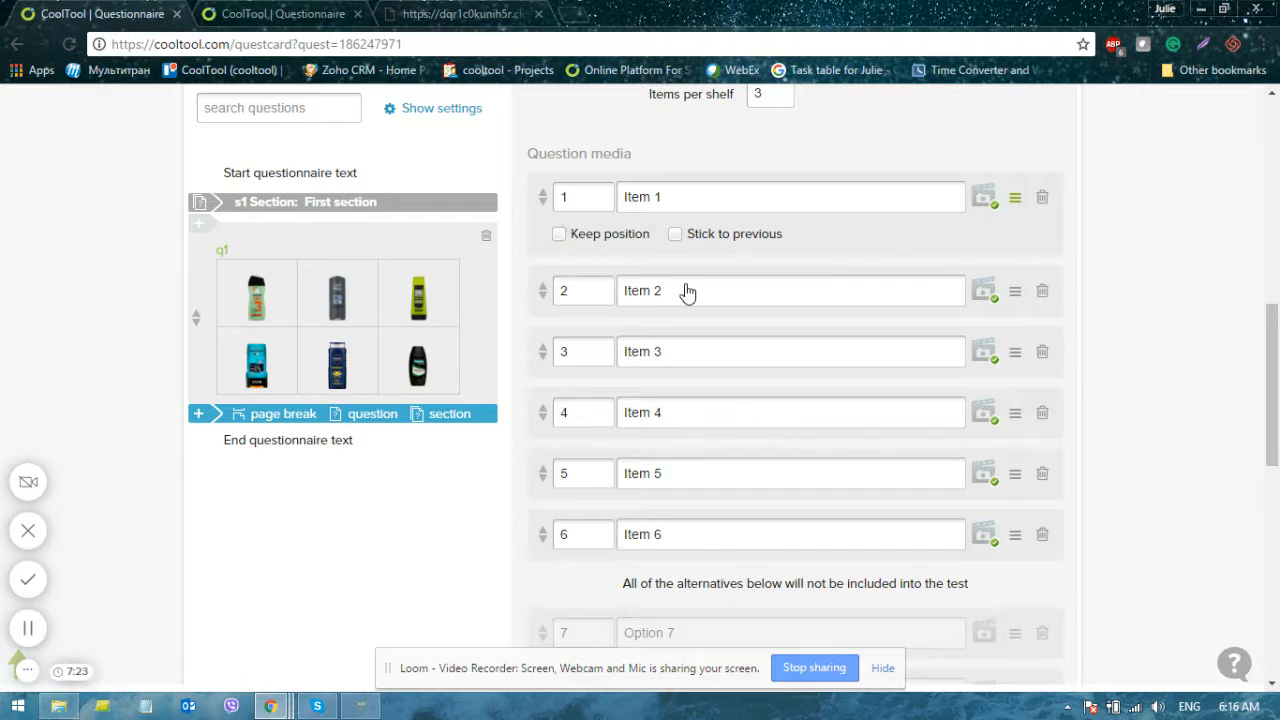
scroll(686, 285, "up", 3)
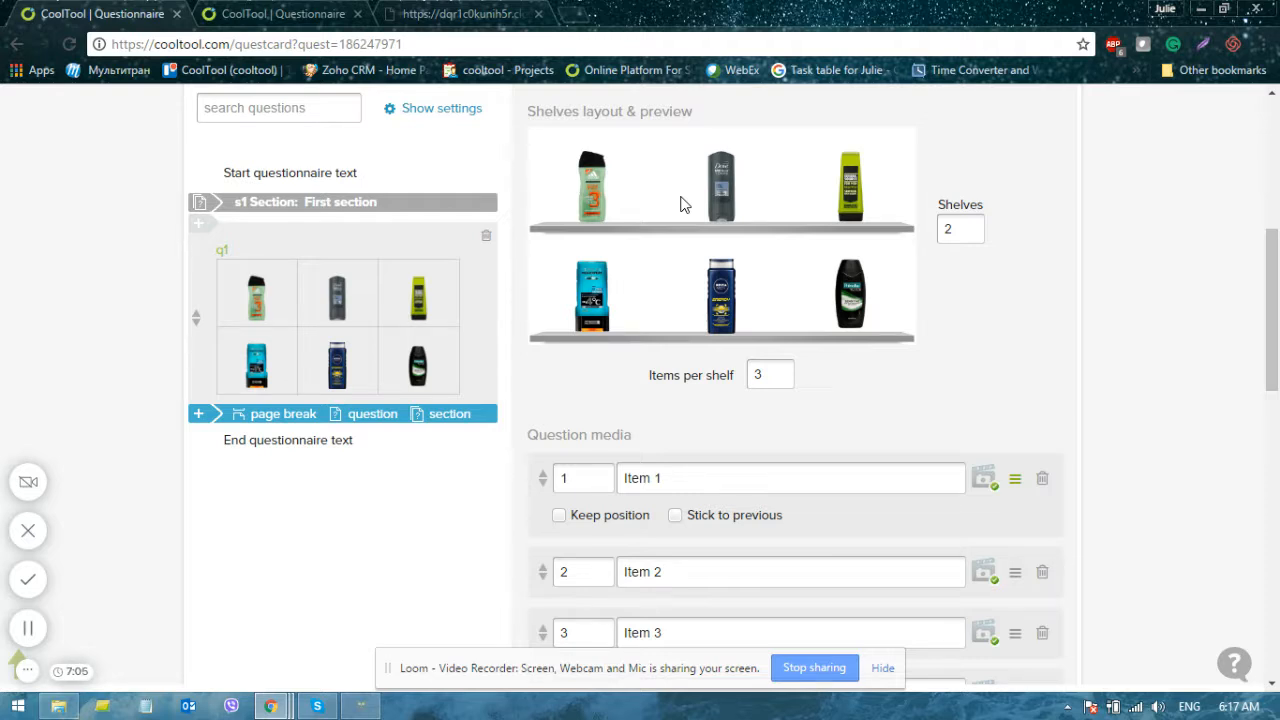
left_click(560, 516)
left_click(559, 515)
scroll(1165, 425, "down", 1)
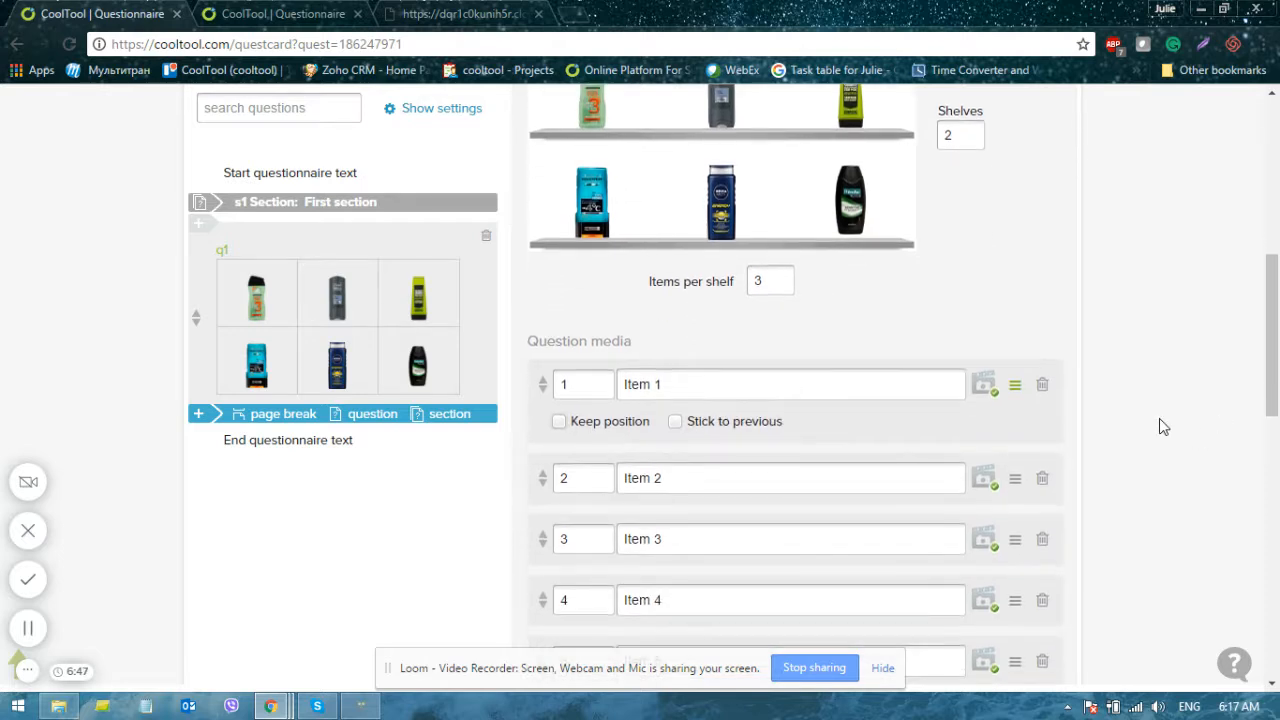
scroll(766, 537, "down", 6)
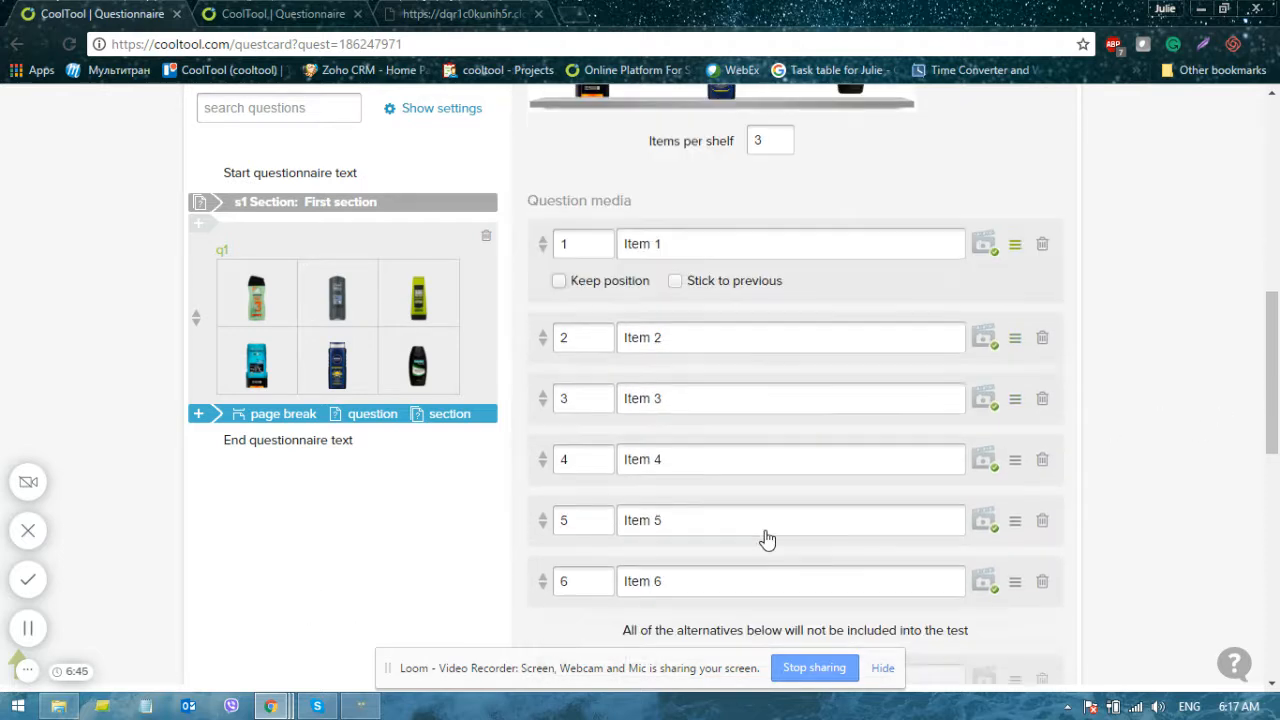
Enable emotions measurement alongside eye tracking for the product shelves question.
scroll(898, 519, "down", 3)
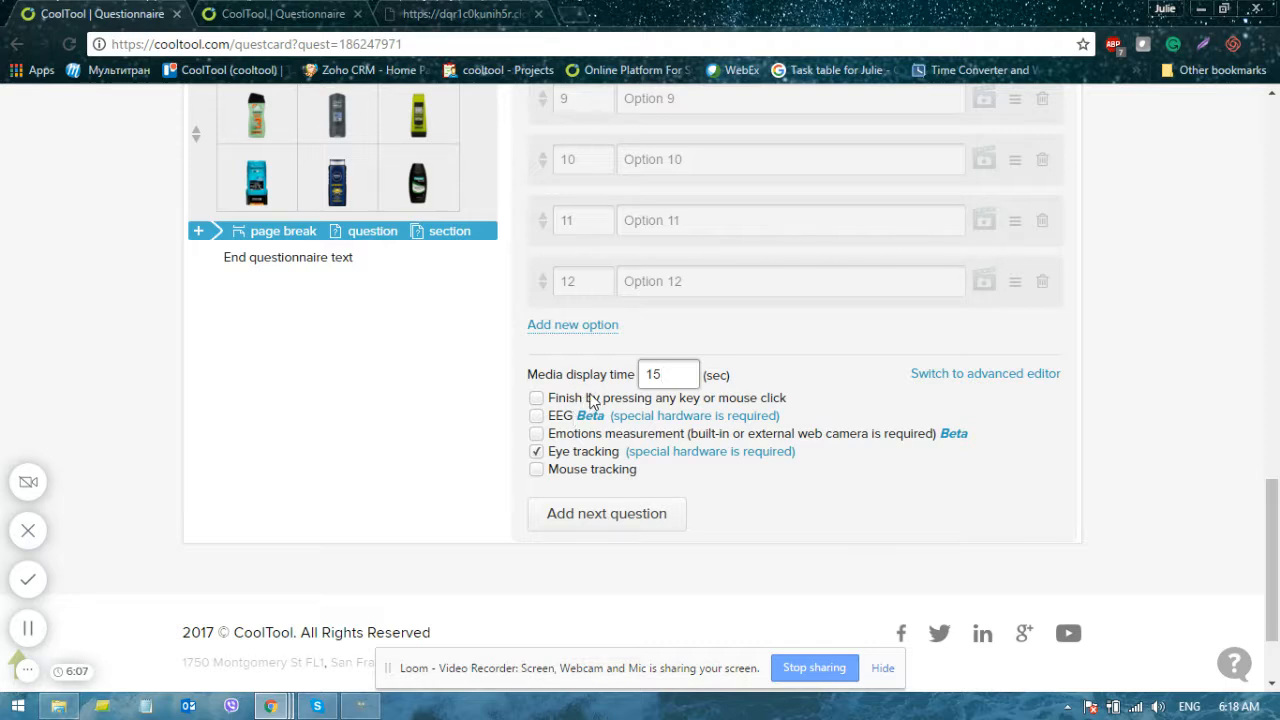
left_click(537, 452)
left_click(537, 434)
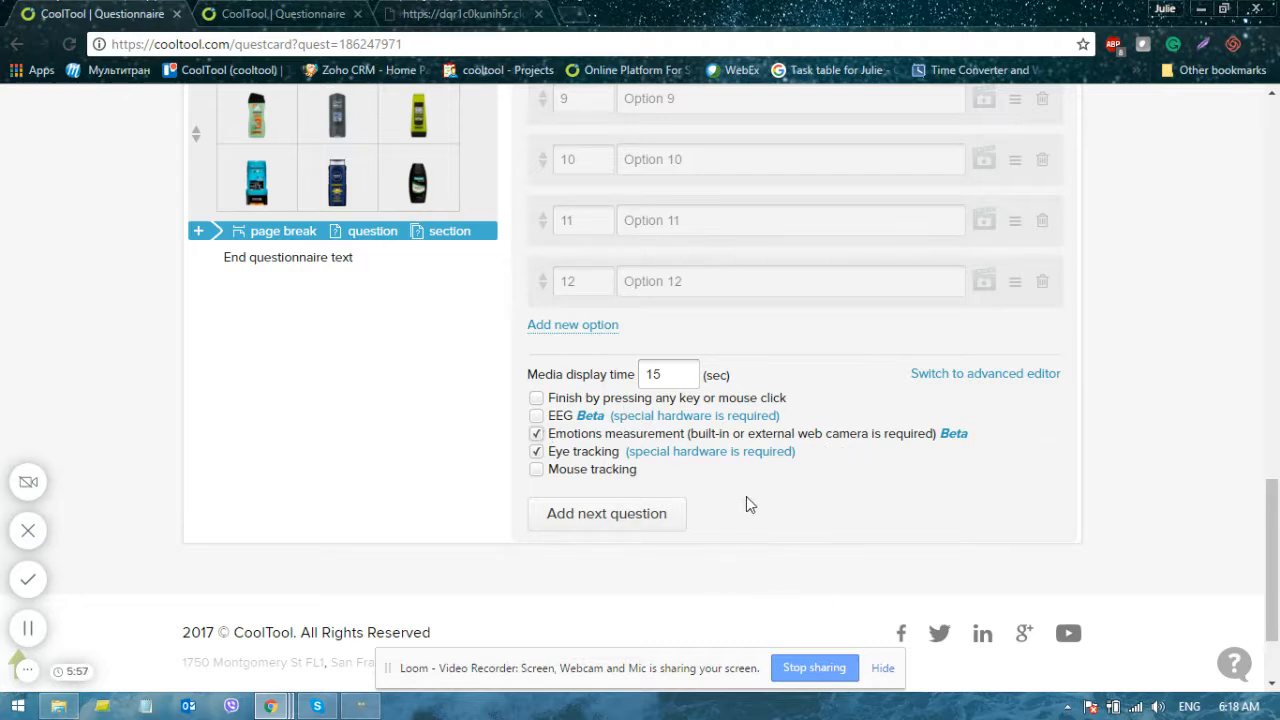
Preview the shelves questionnaire as respondents see it, then close the preview window.
scroll(866, 443, "up", 4)
scroll(688, 448, "down", 4)
scroll(343, 429, "up", 3)
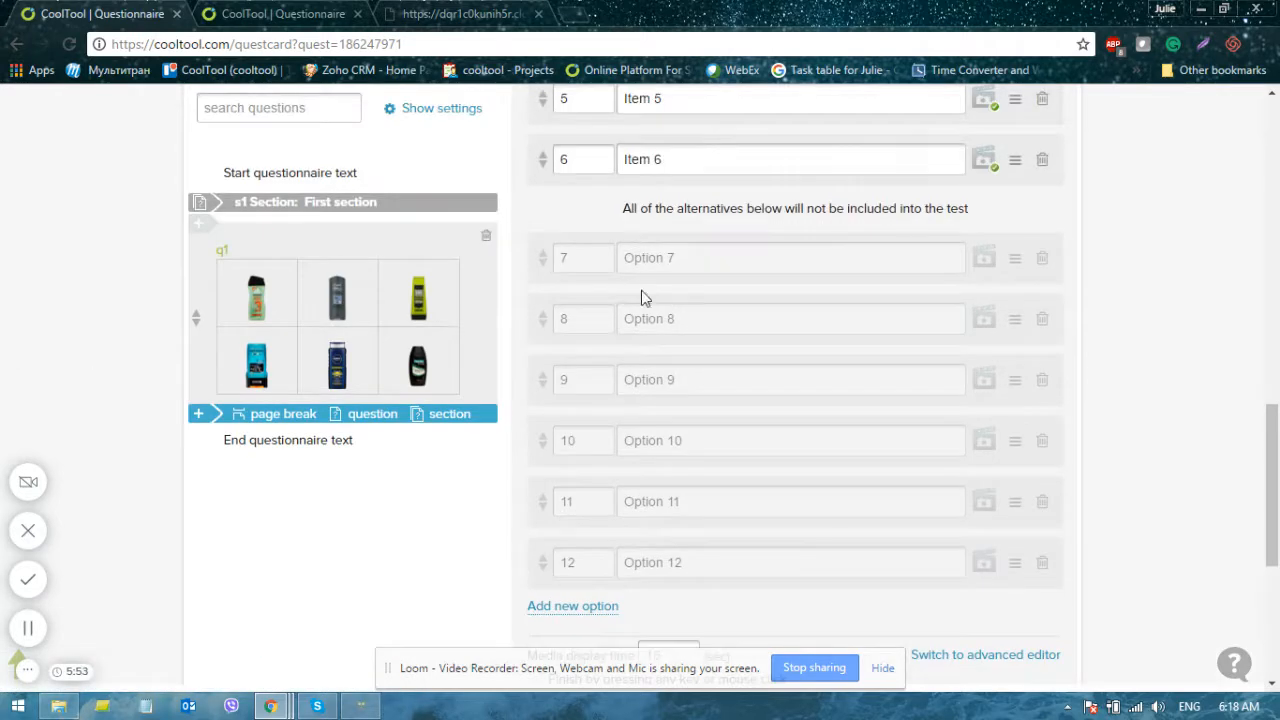
scroll(574, 431, "up", 10)
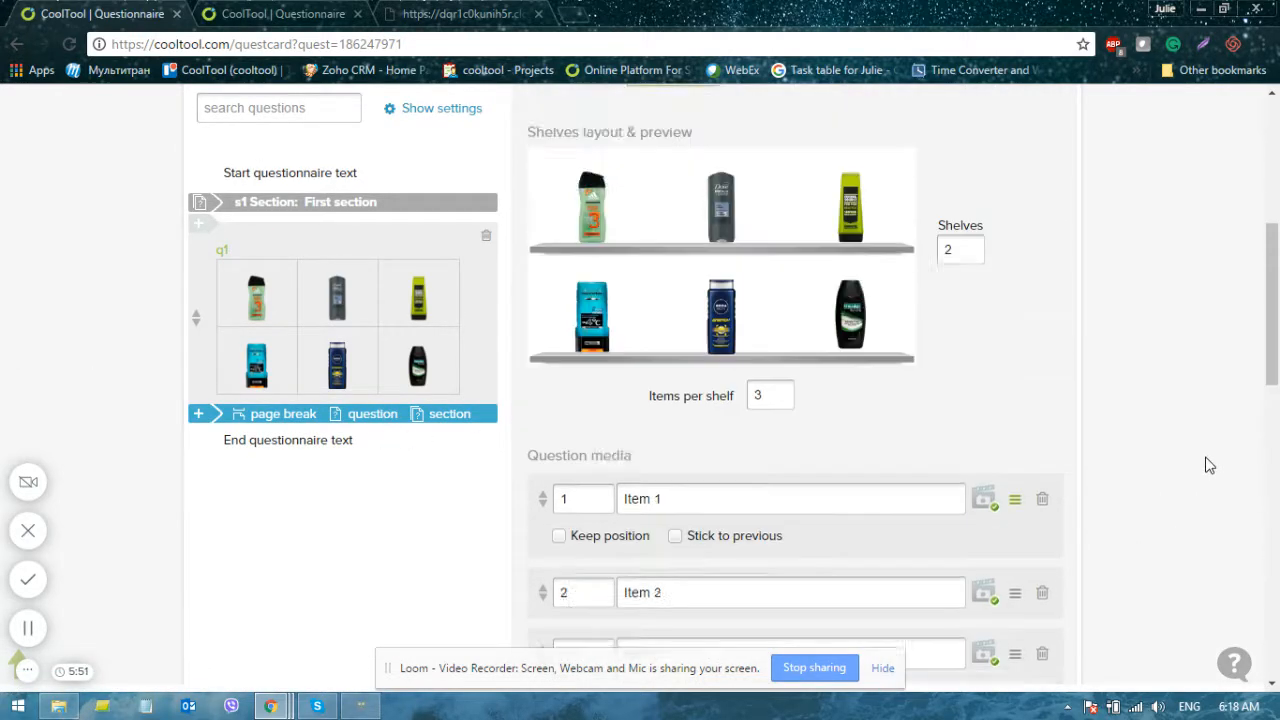
scroll(680, 314, "up", 1)
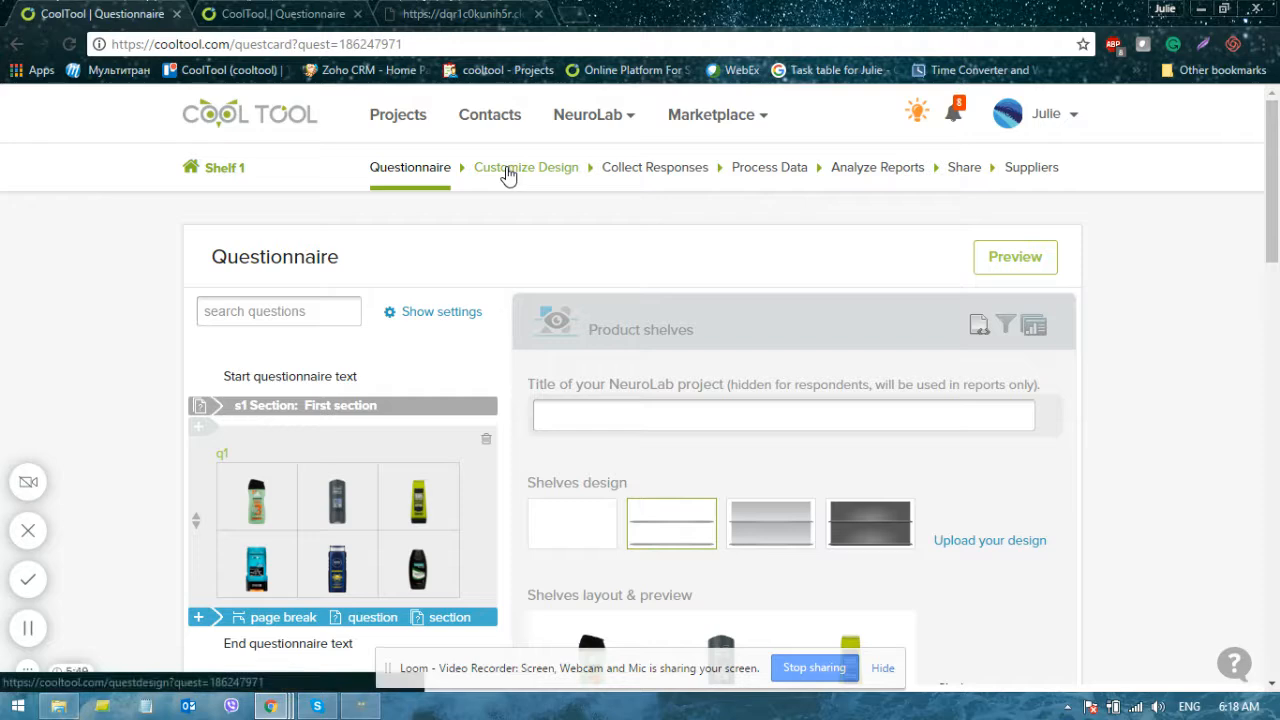
left_click(1008, 262)
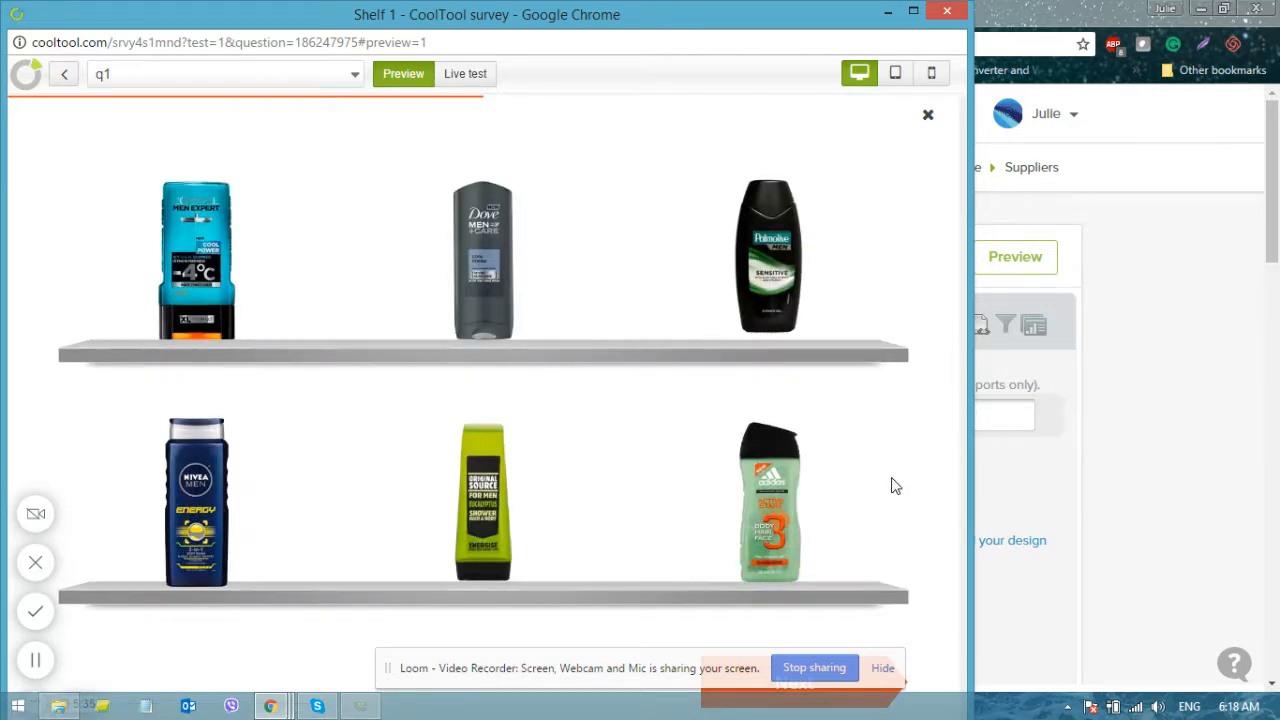
left_click(947, 10)
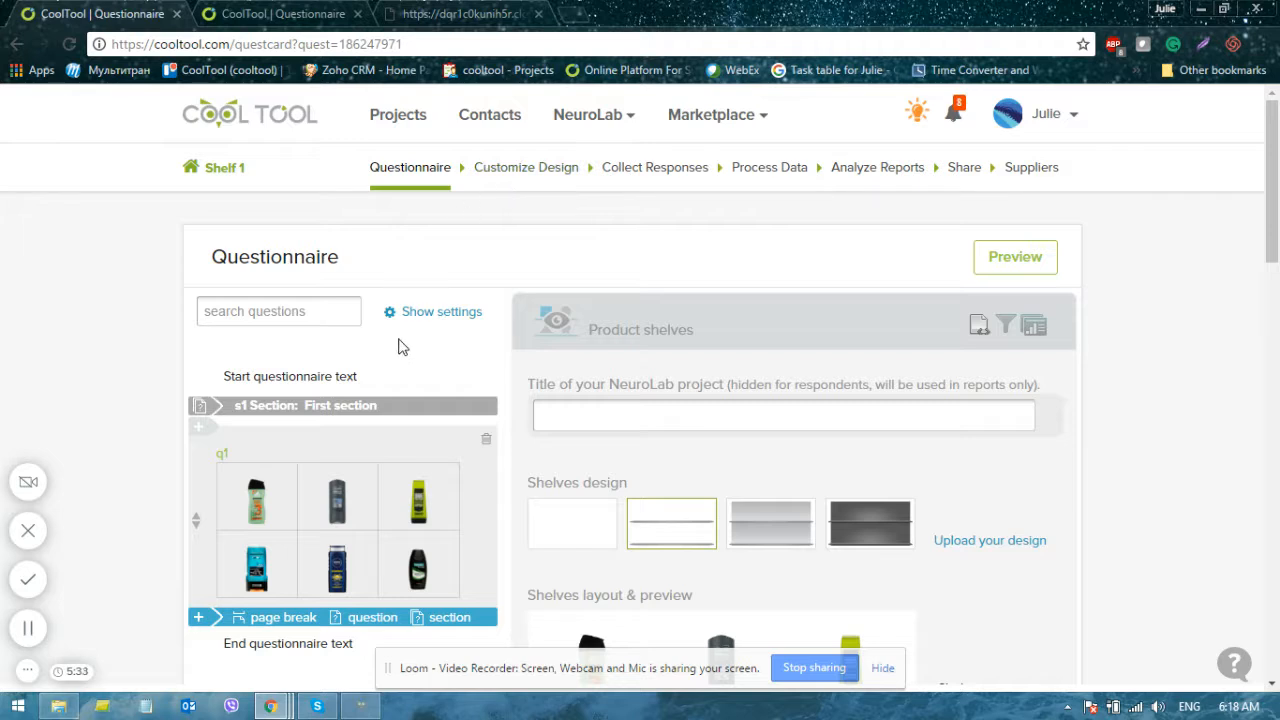
Go to the questionnaire's design customization, browse the available templates and review the current theme's detailed settings.
left_click(491, 170)
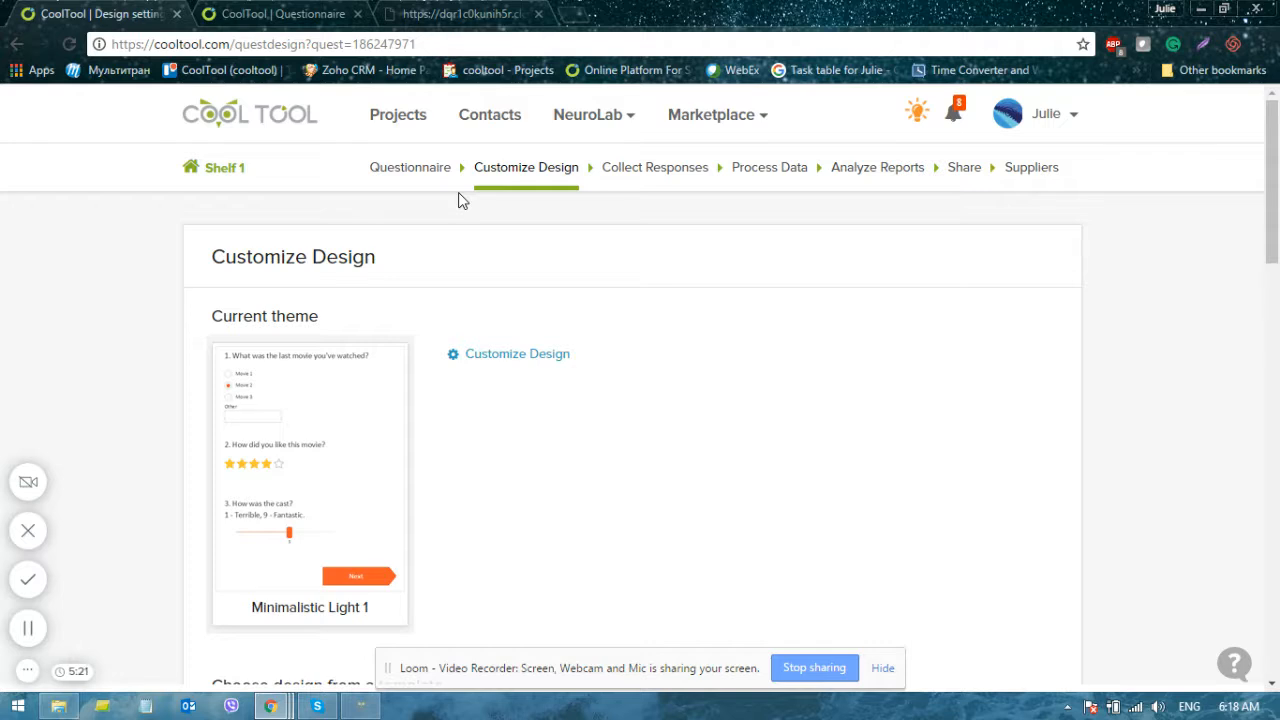
scroll(674, 329, "down", 3)
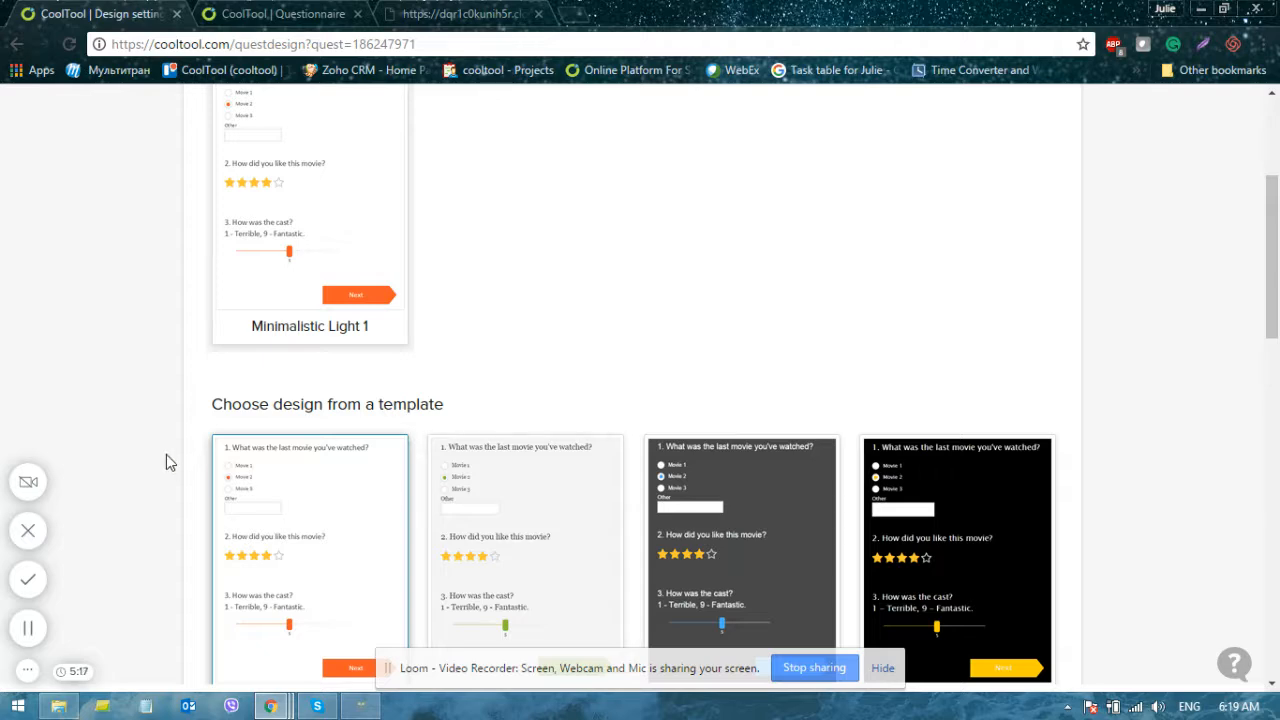
scroll(740, 437, "down", 3)
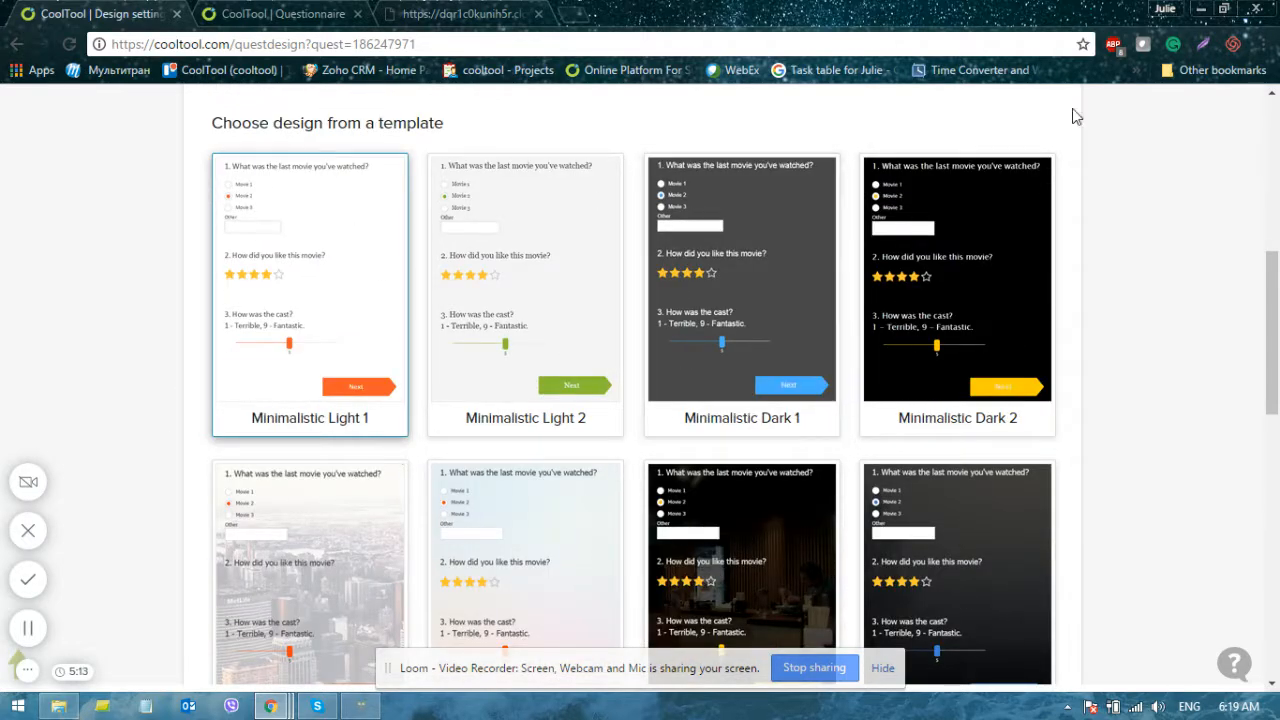
scroll(285, 207, "up", 2)
scroll(285, 207, "up", 3)
left_click(516, 264)
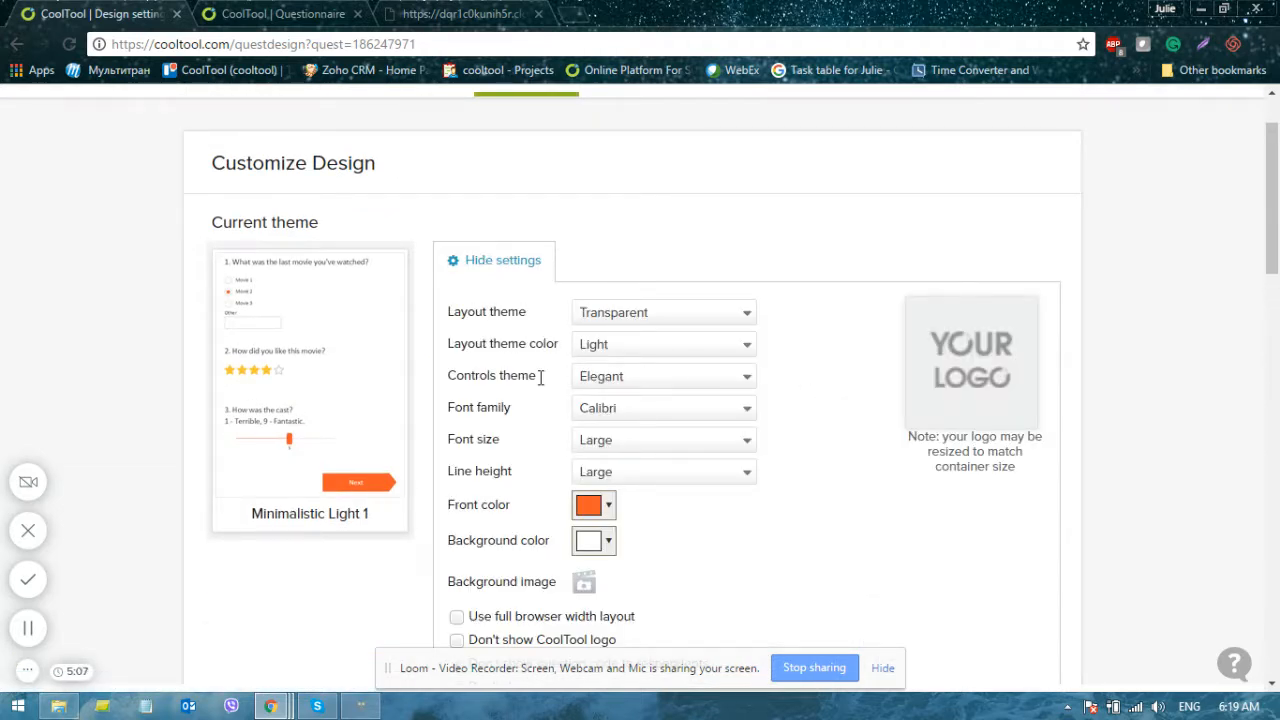
mouse_move(1012, 392)
scroll(762, 540, "down", 2)
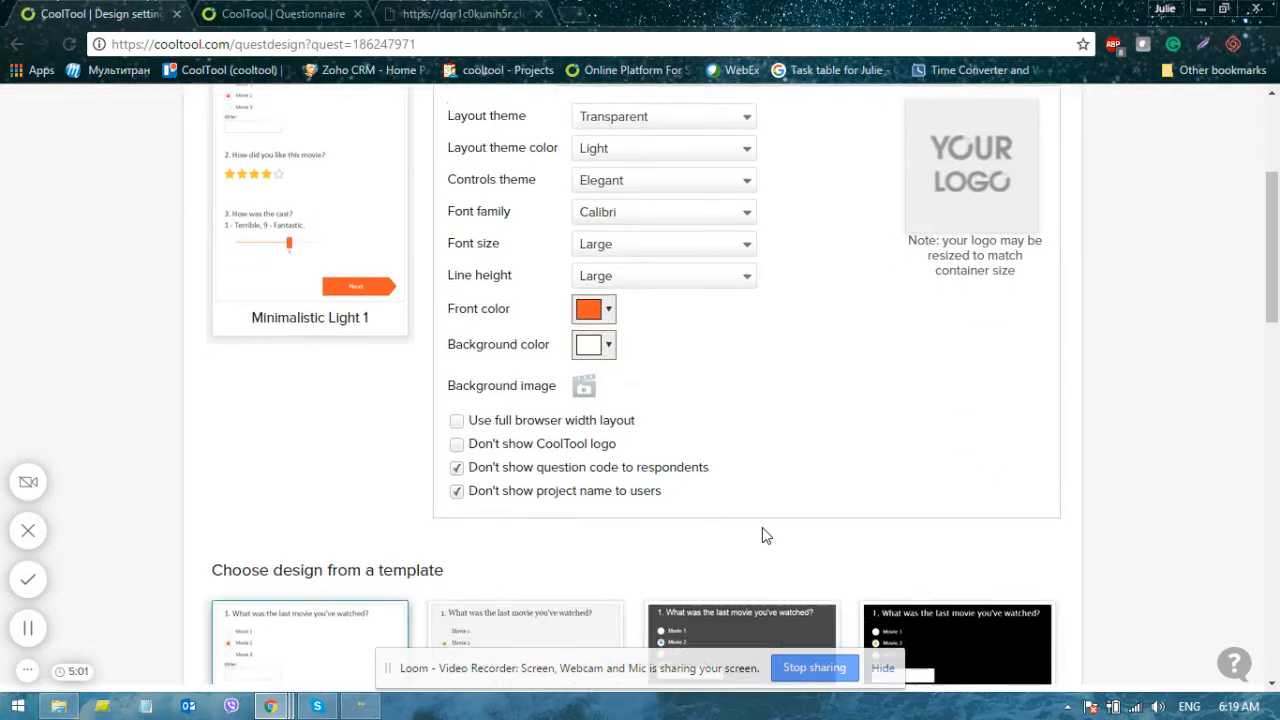
Apply the Rich Light 1 design template to the questionnaire.
scroll(762, 536, "down", 5)
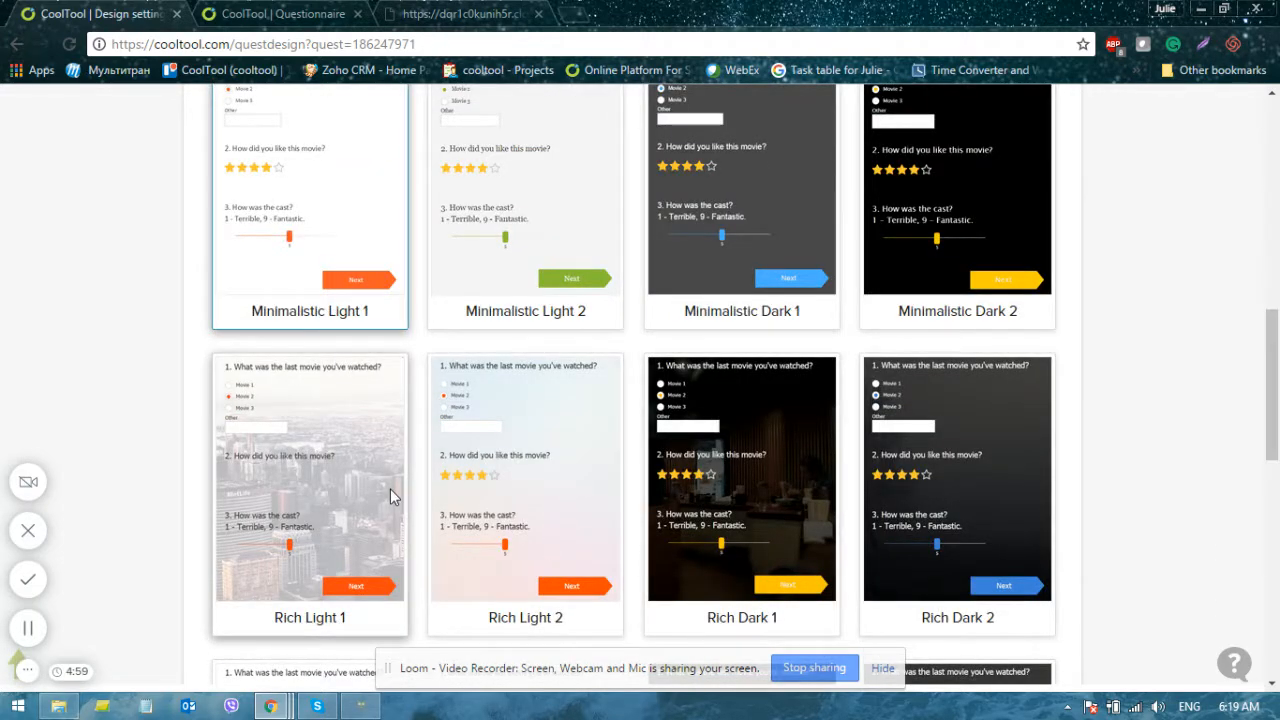
left_click(325, 579)
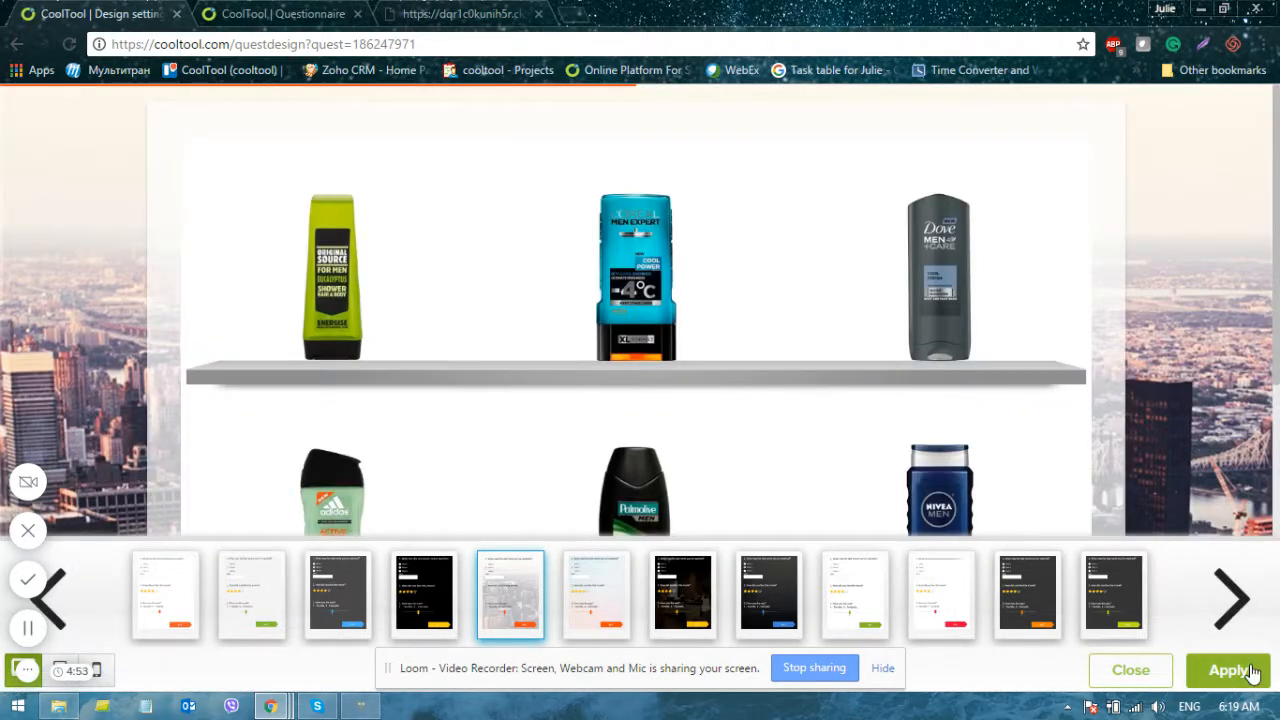
left_click(1228, 670)
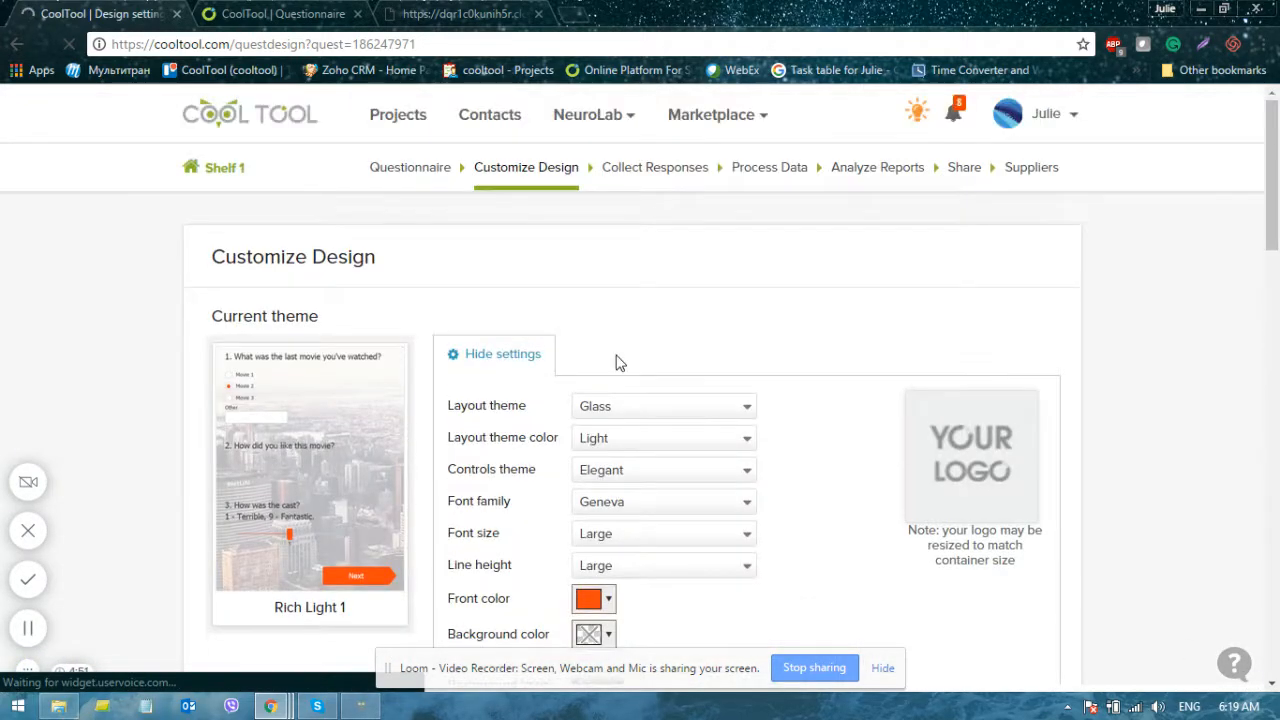
Go to response collection and add a NeuroLab data collector to the Shelf 1 project.
left_click(680, 174)
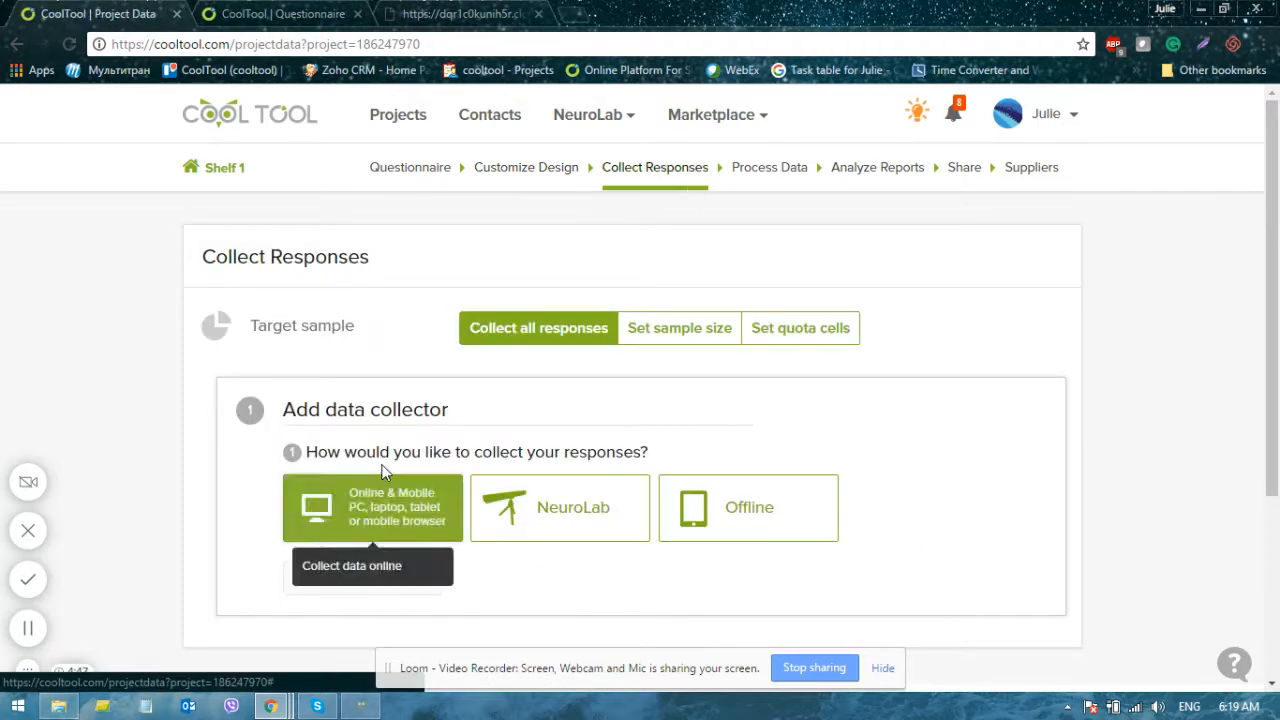
scroll(1023, 323, "down", 3)
left_click(551, 236)
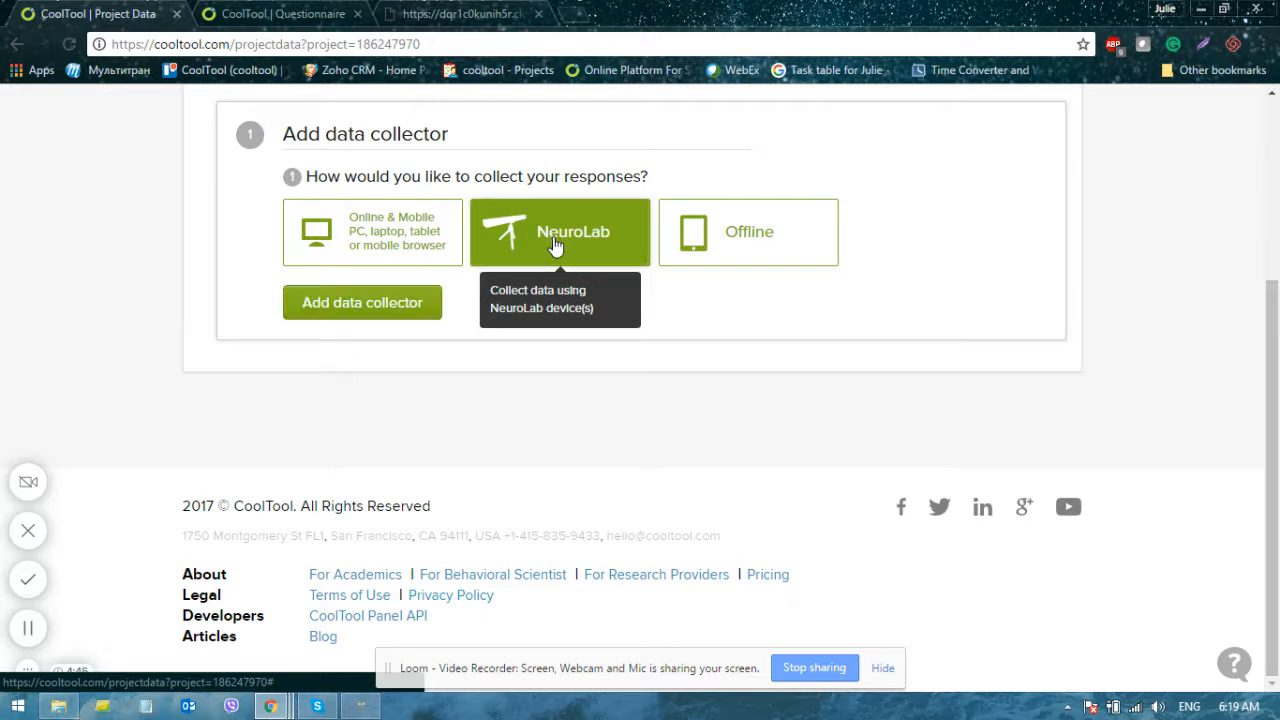
left_click(420, 310)
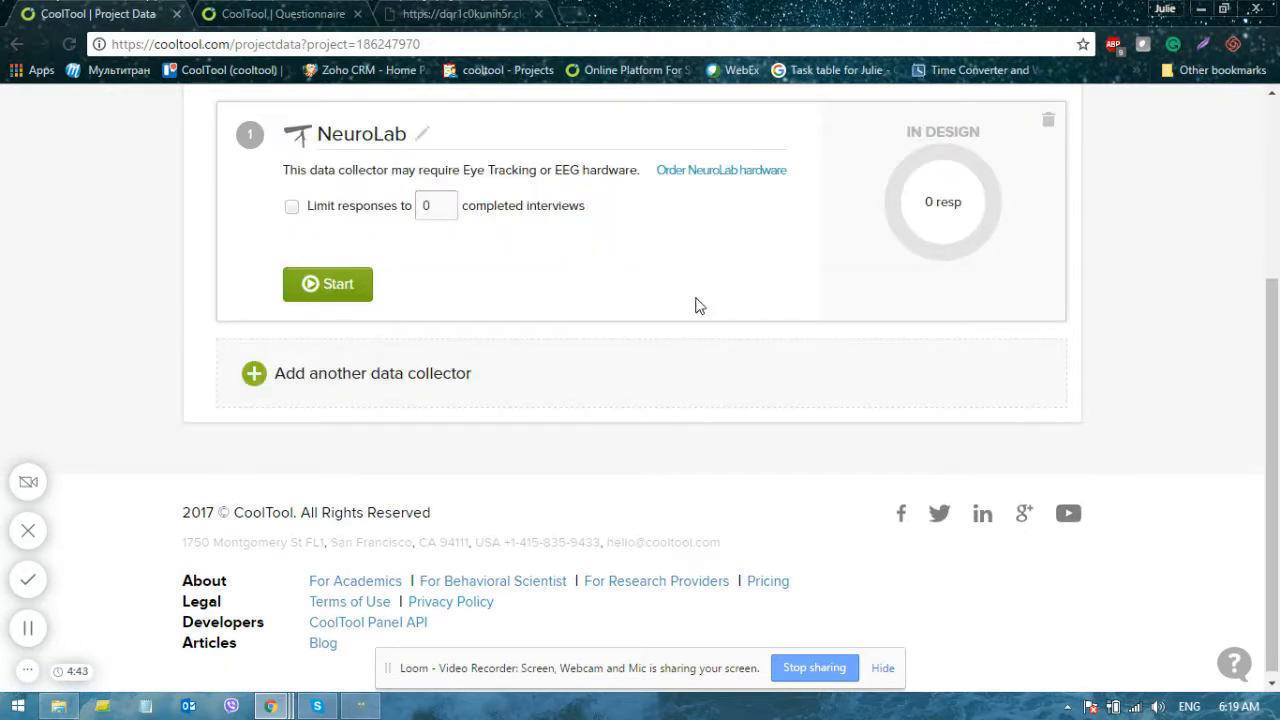
Start the NeuroLab data collector and confirm the start.
scroll(730, 430, "up", 1)
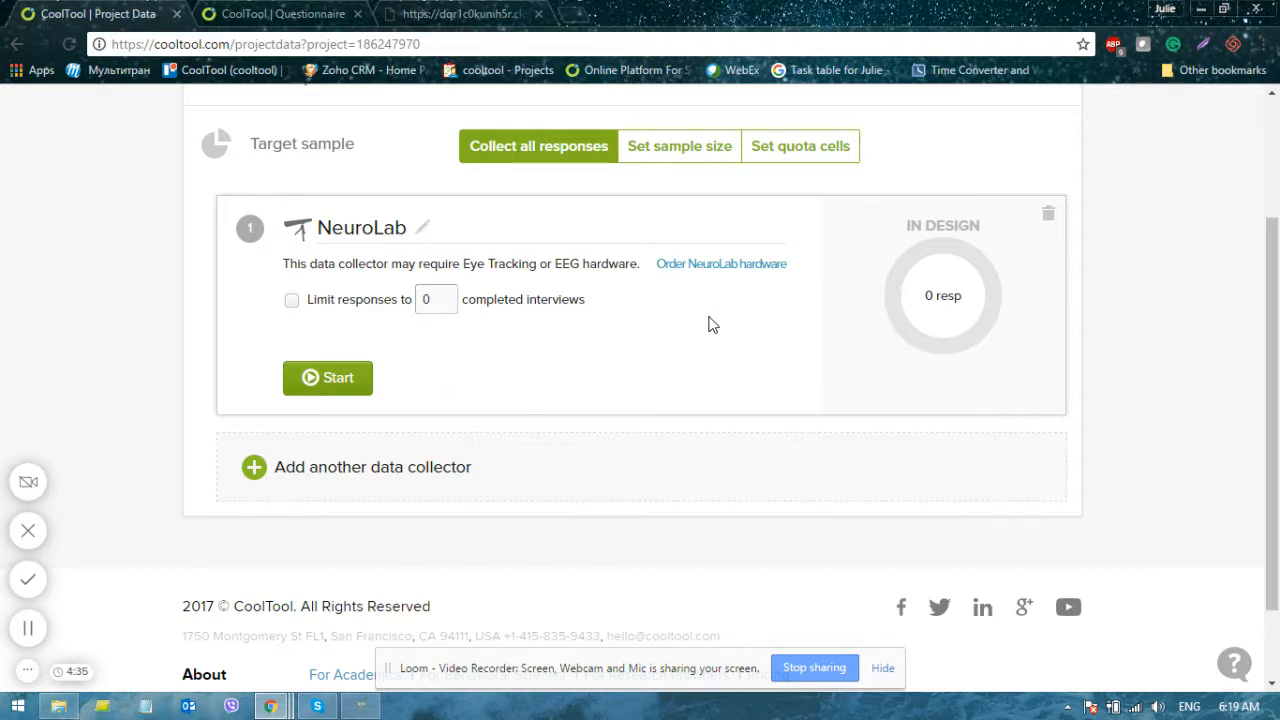
scroll(709, 323, "up", 2)
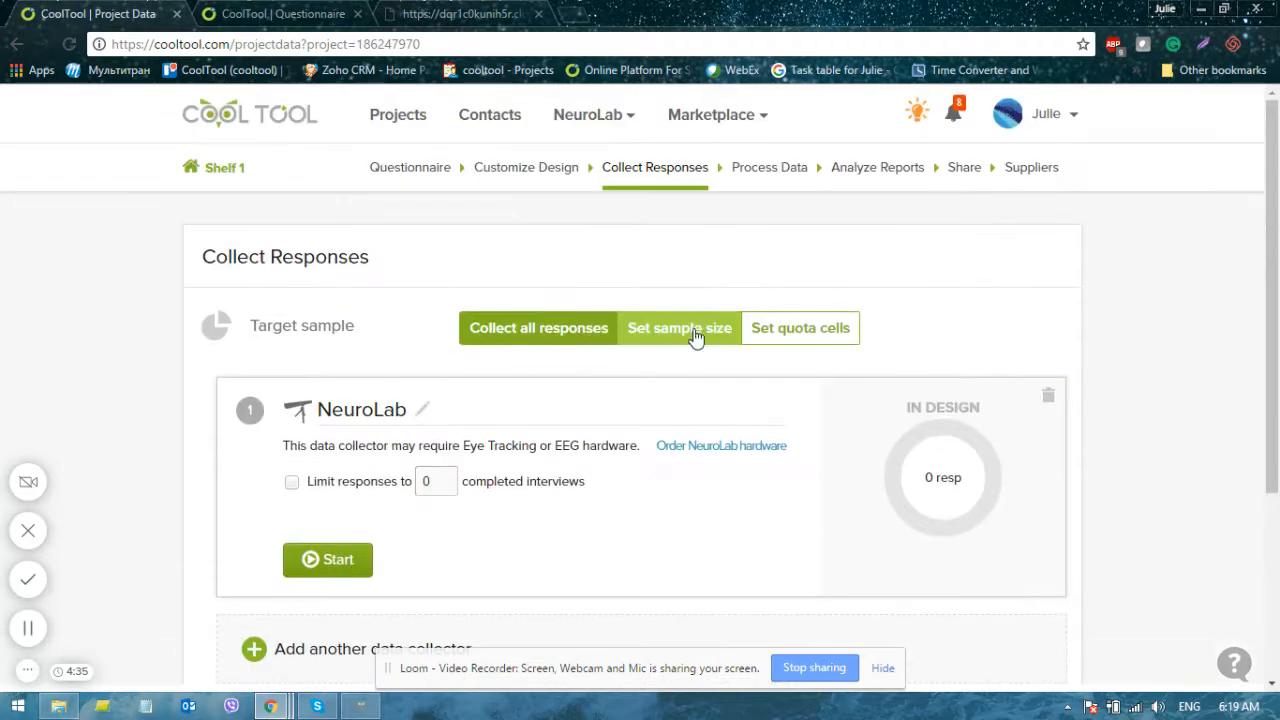
left_click(343, 579)
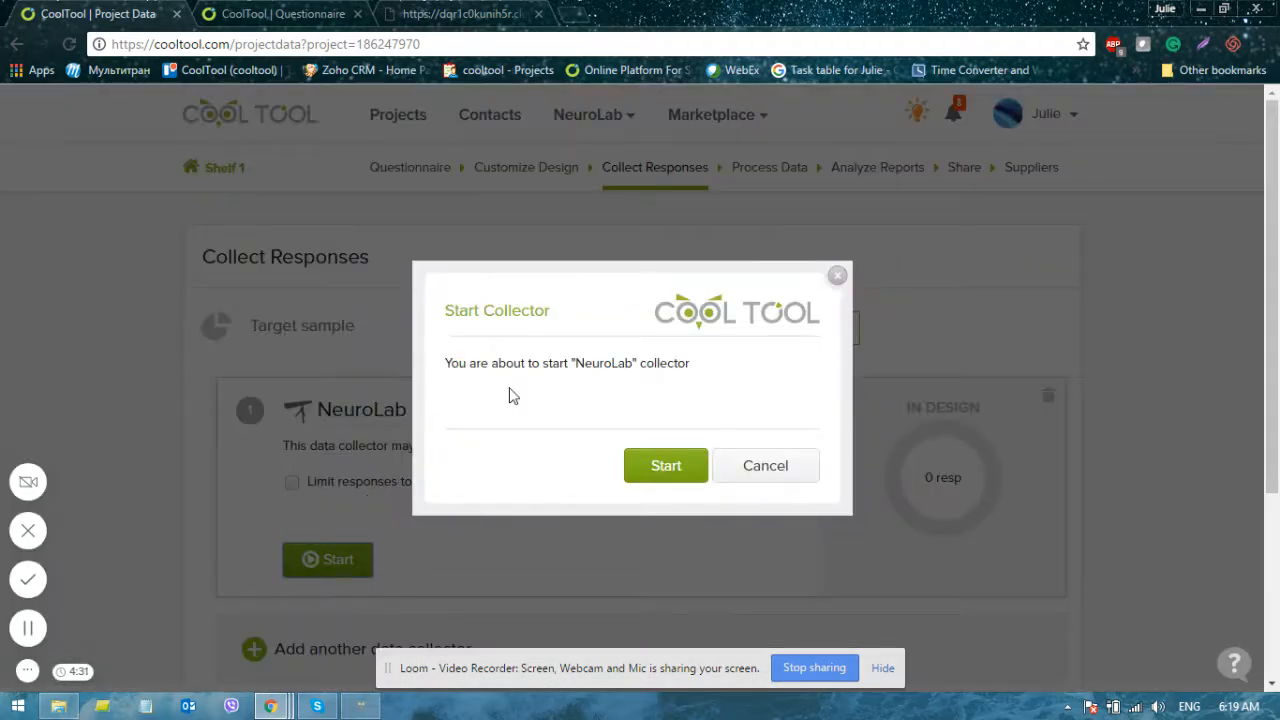
left_click(674, 475)
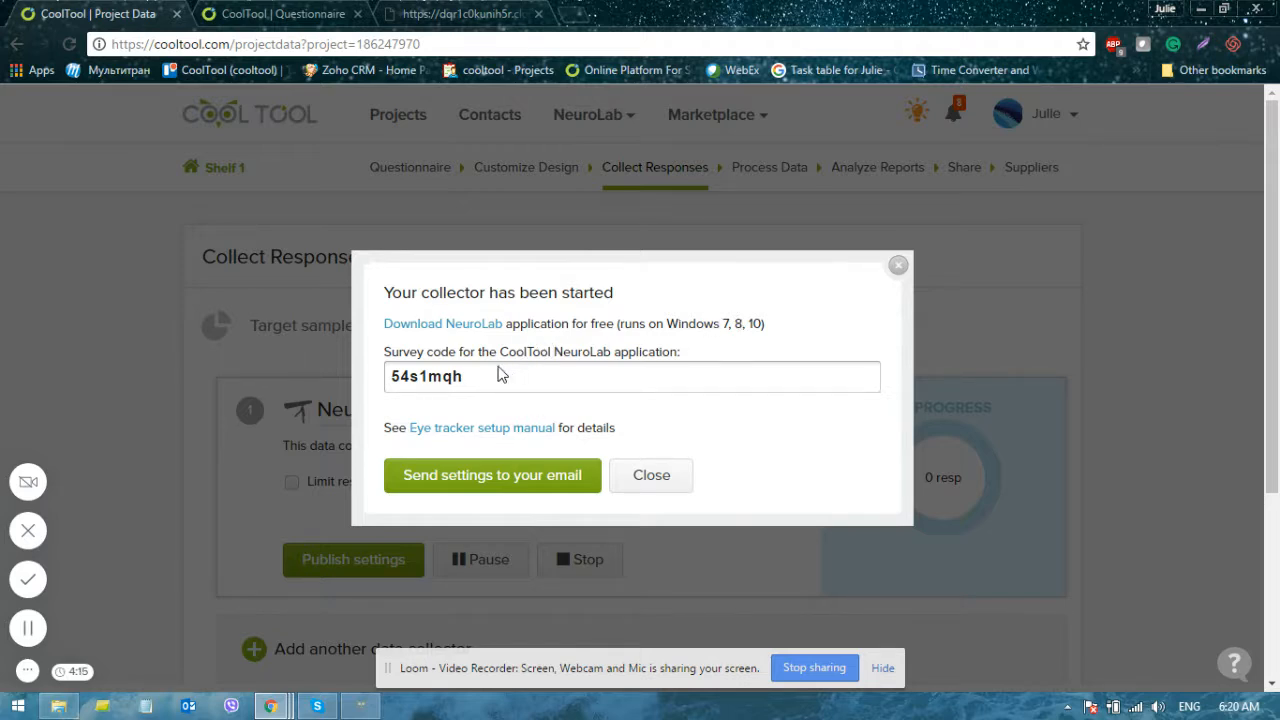
Copy the survey code of the started collector and close its settings dialog.
left_click_drag(497, 383, 371, 386)
key("ctrl+c")
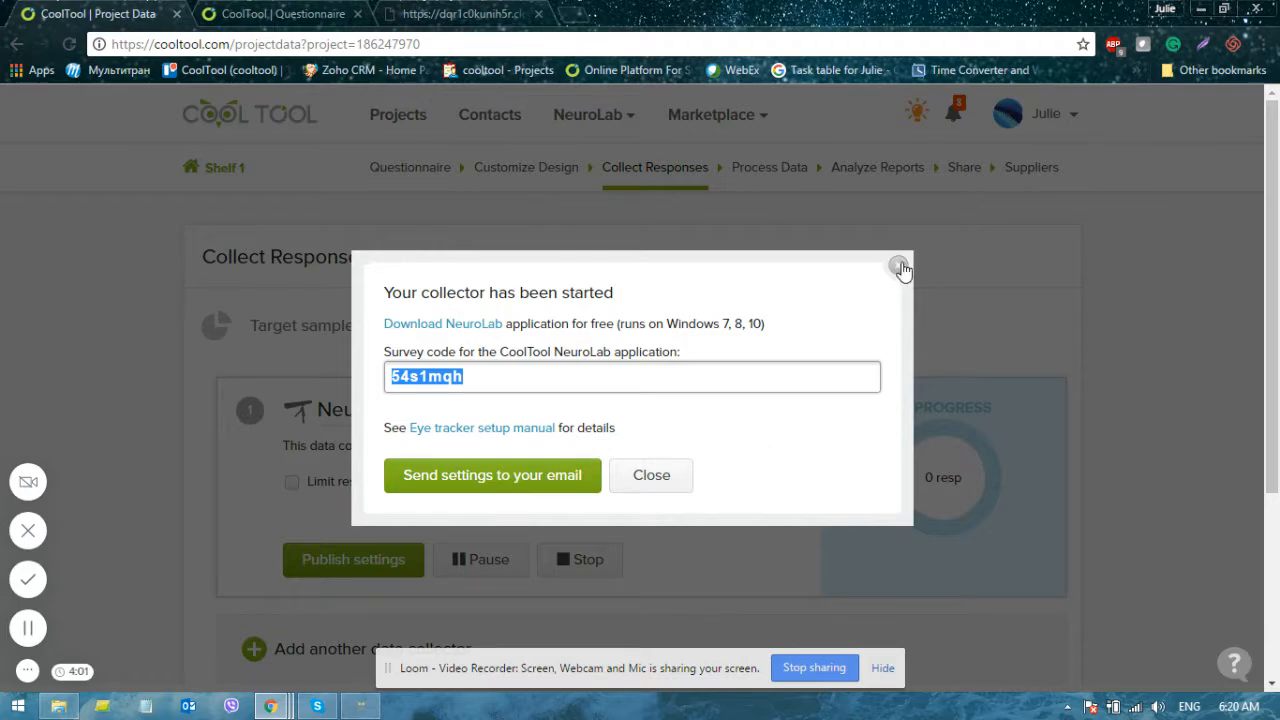
left_click(672, 487)
Switch to the NeuroLab application, replace the existing survey code with the copied one and upload the project.
left_click(364, 708)
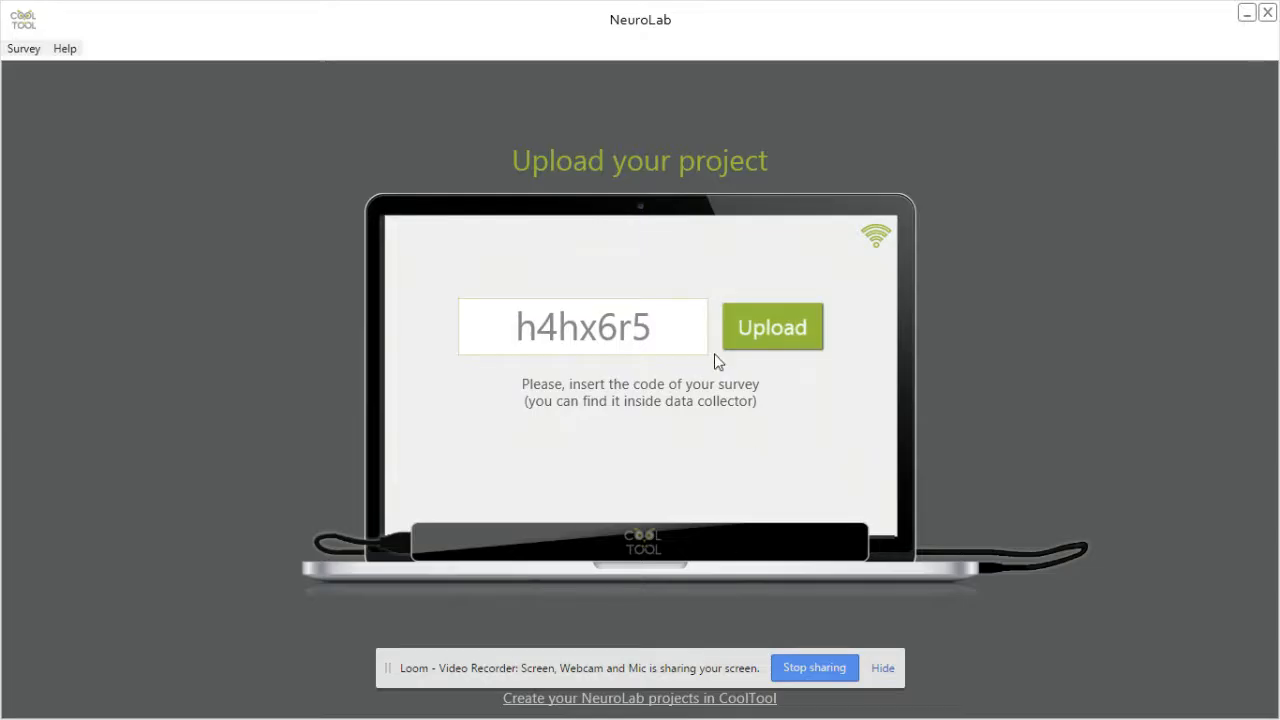
double_click(680, 326)
key("ctrl+v")
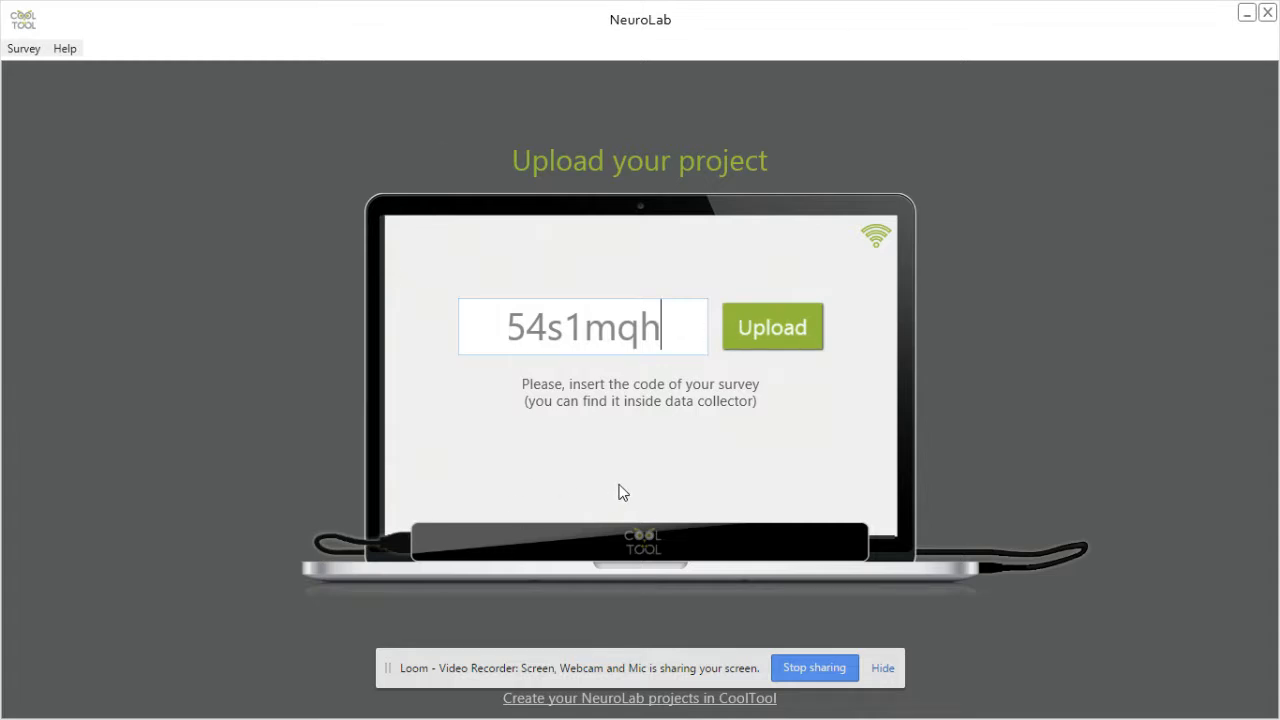
left_click(785, 334)
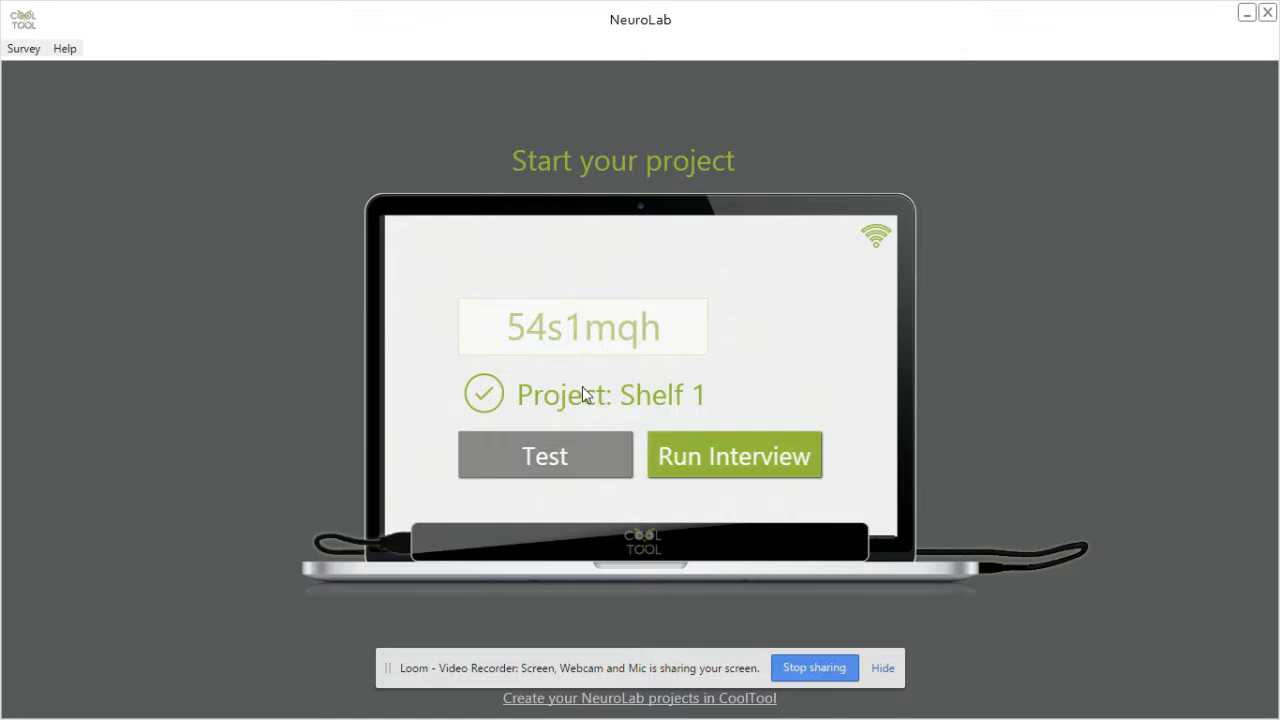
Run the Shelf 1 interview through its thank-you page and look up the survey's sync command.
left_click(694, 455)
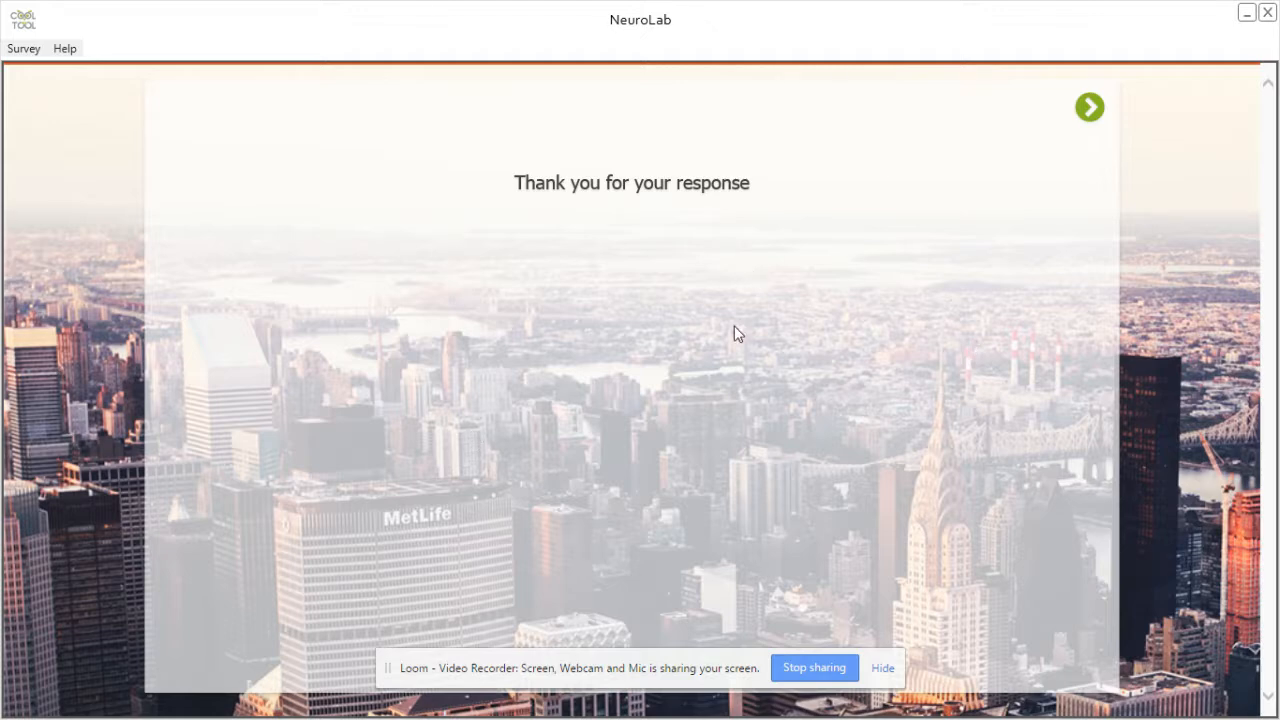
left_click(1088, 110)
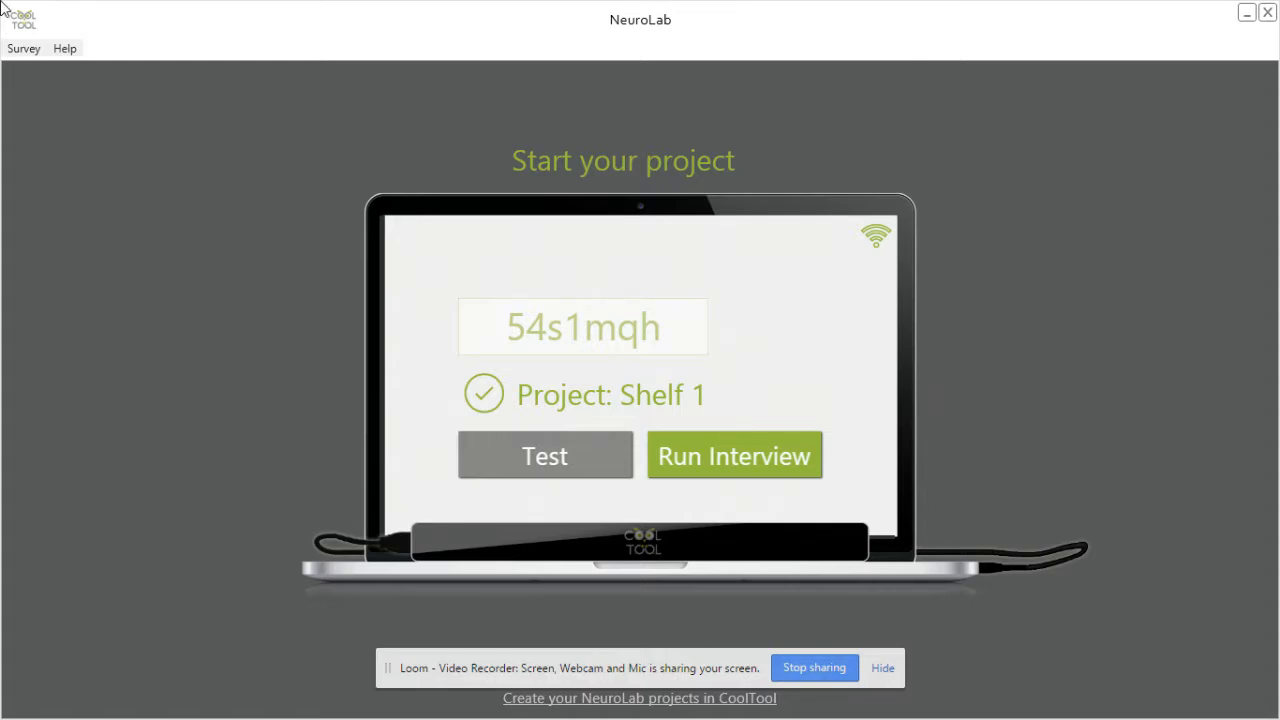
left_click(24, 48)
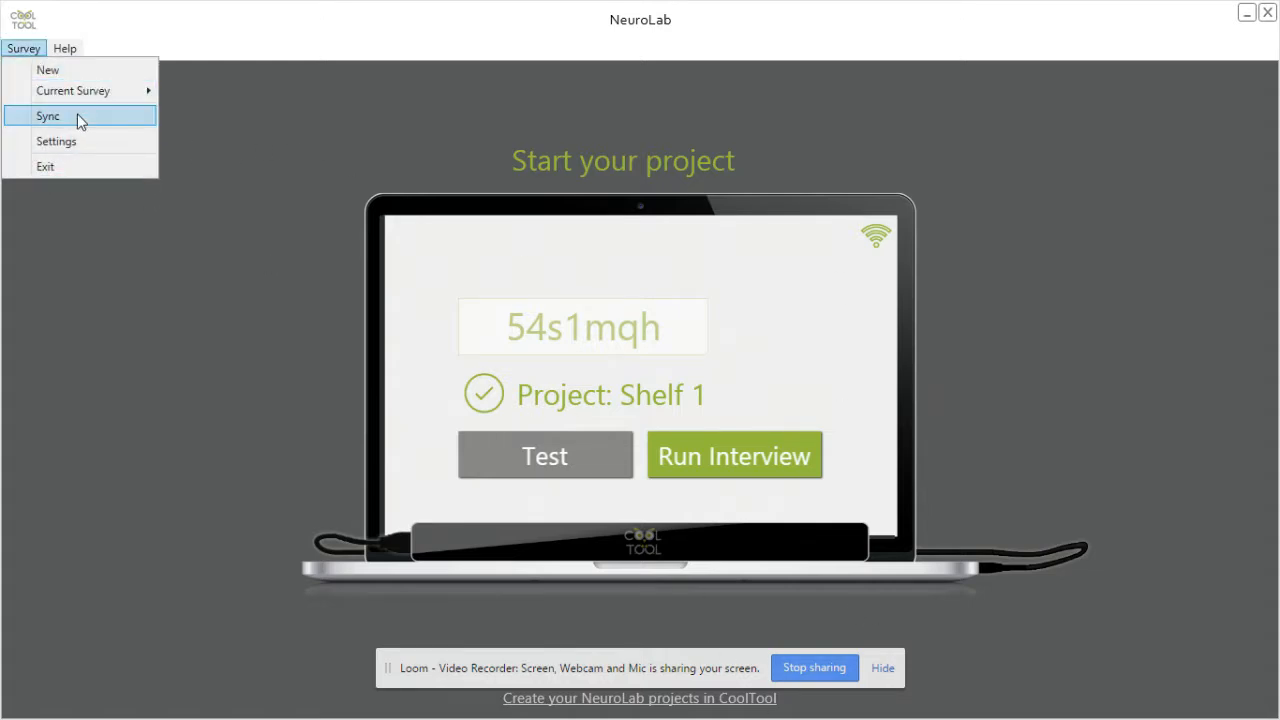
left_click(1097, 143)
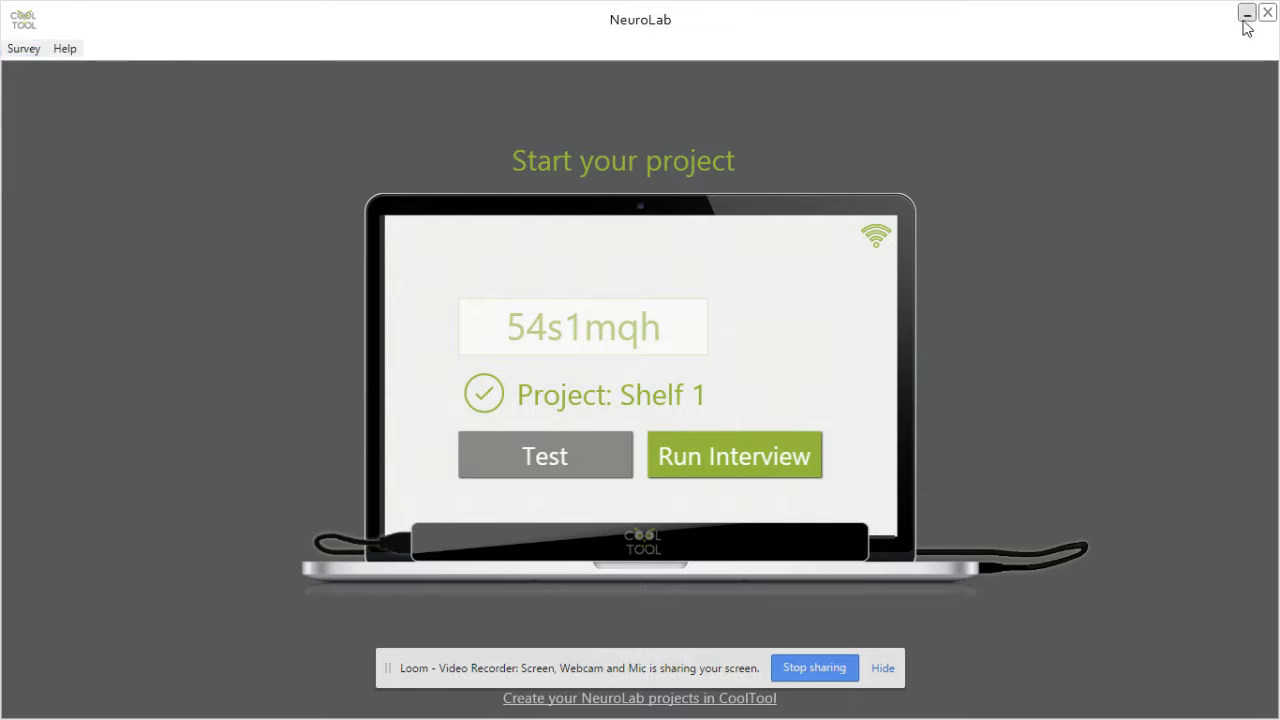
Switch back to CoolTool in Chrome and open the q1 NeuroLab Shelf recordings under data processing.
key("alt+Tab")
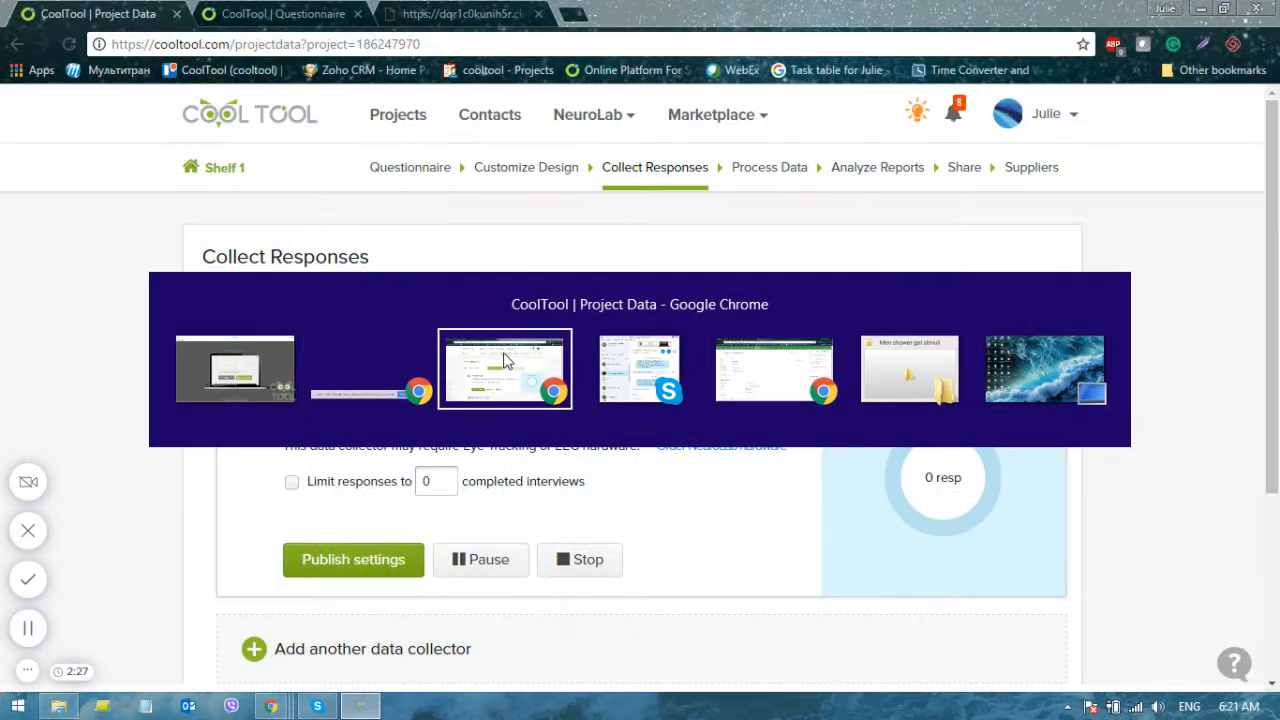
left_click(526, 363)
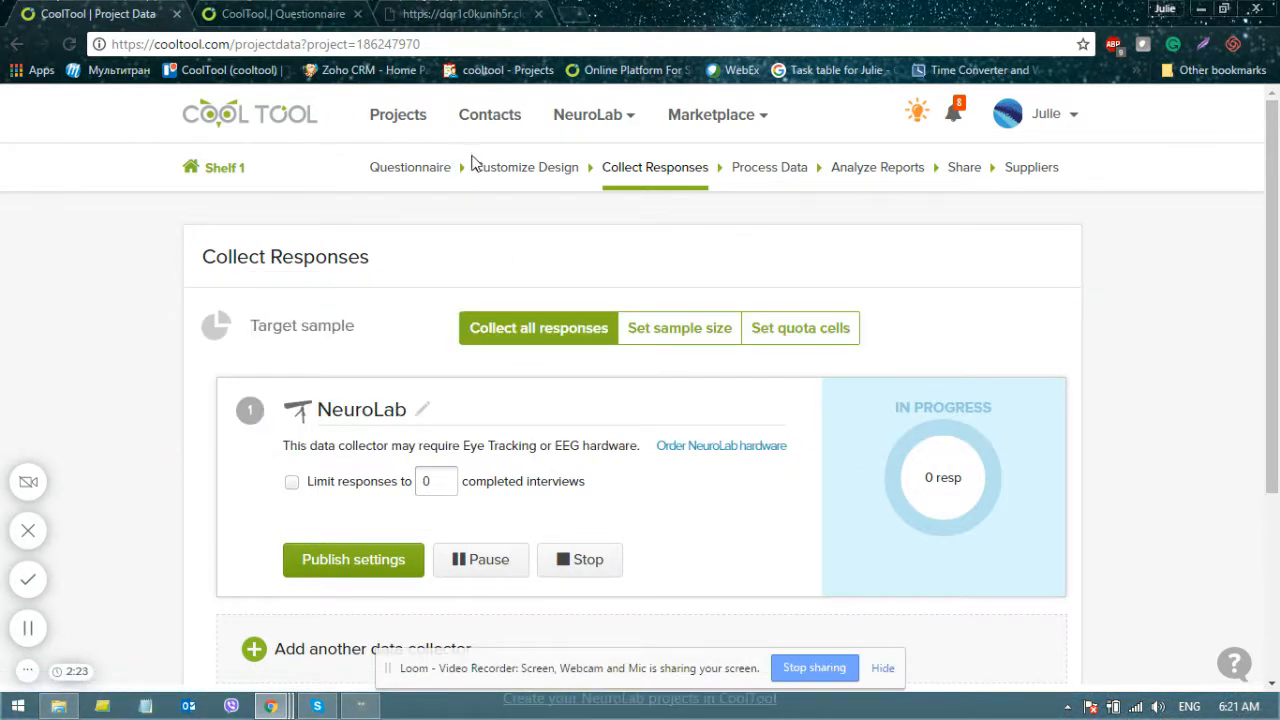
left_click(745, 176)
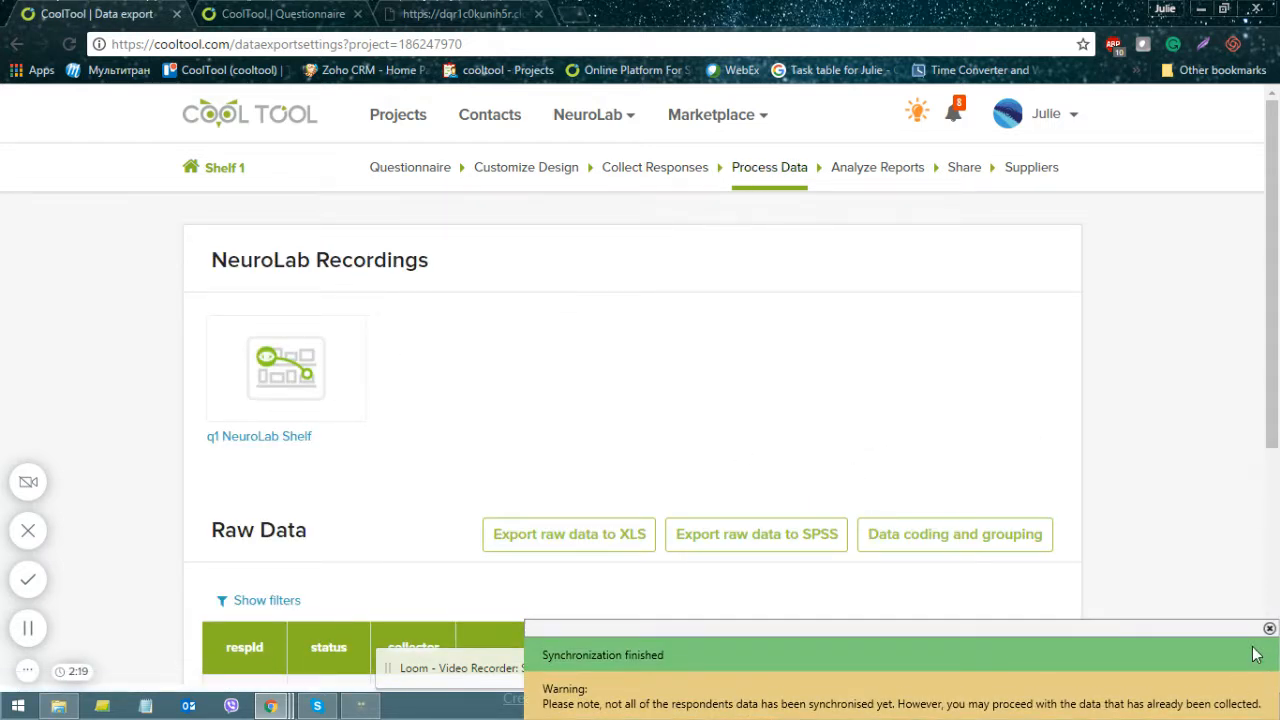
left_click(574, 655)
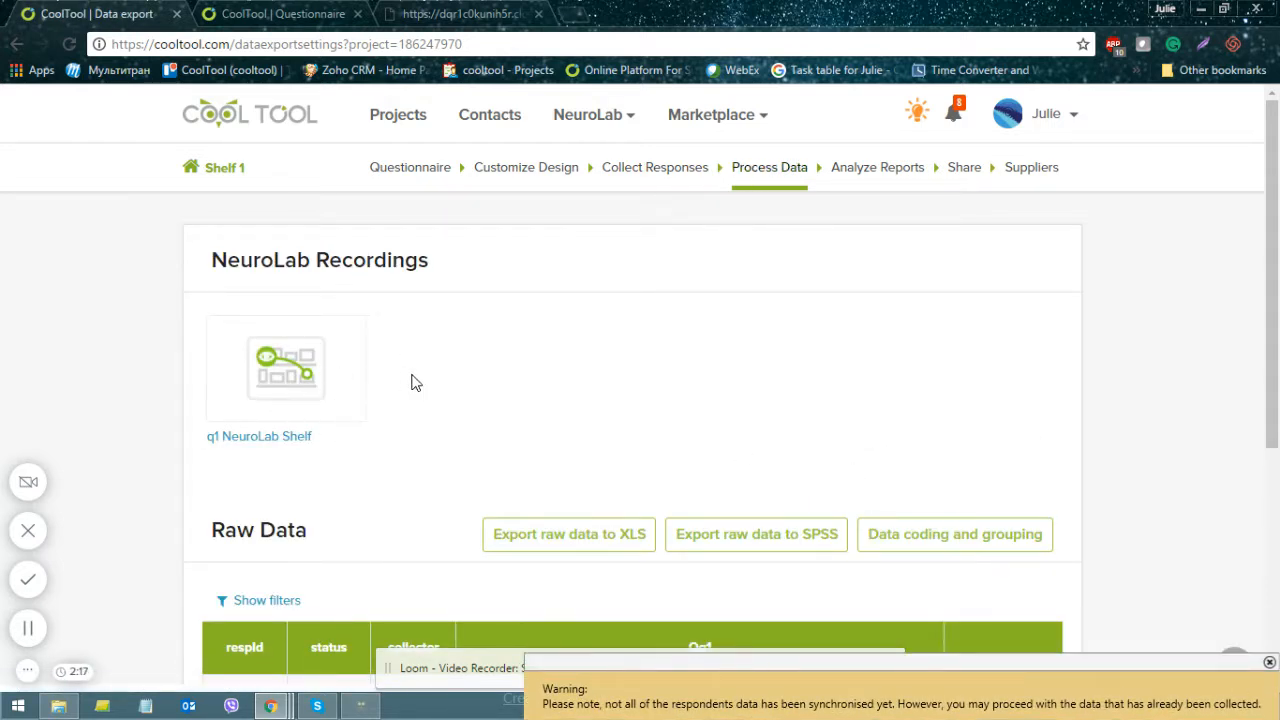
left_click(304, 383)
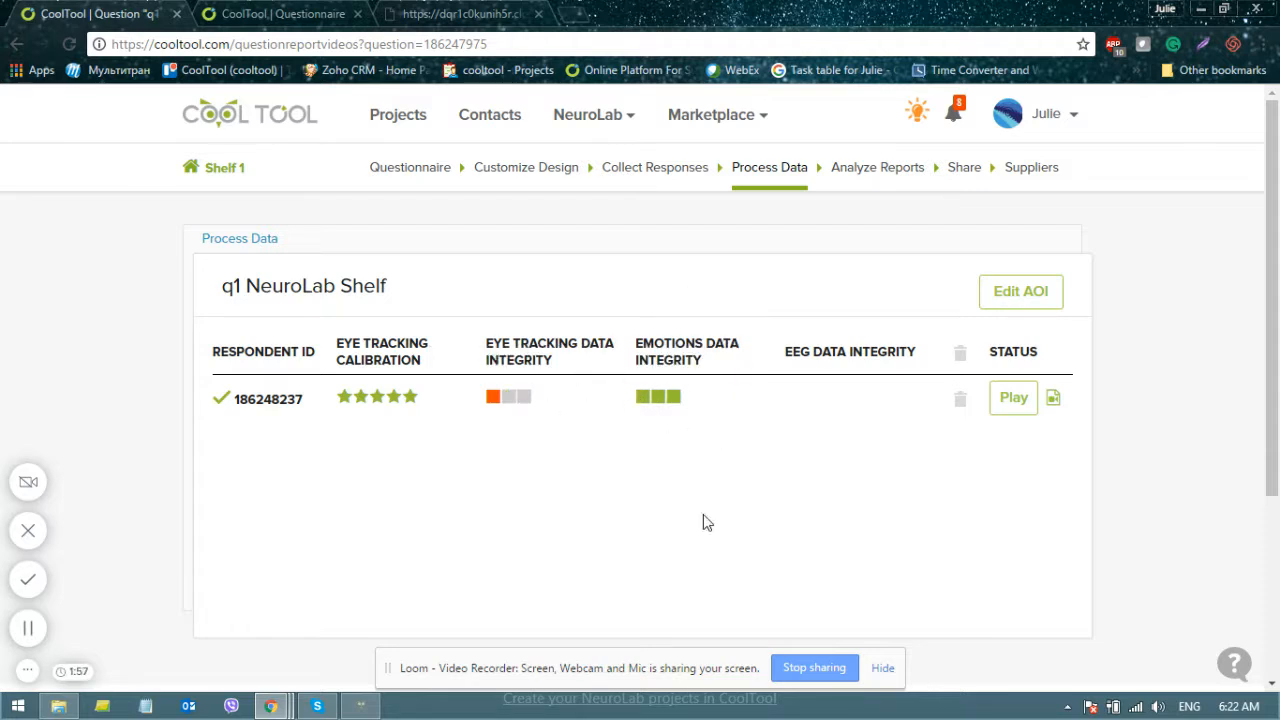
Play the respondent's eye tracking and emotions recording for q1 NeuroLab Shelf, and return to the recordings list.
left_click(1014, 400)
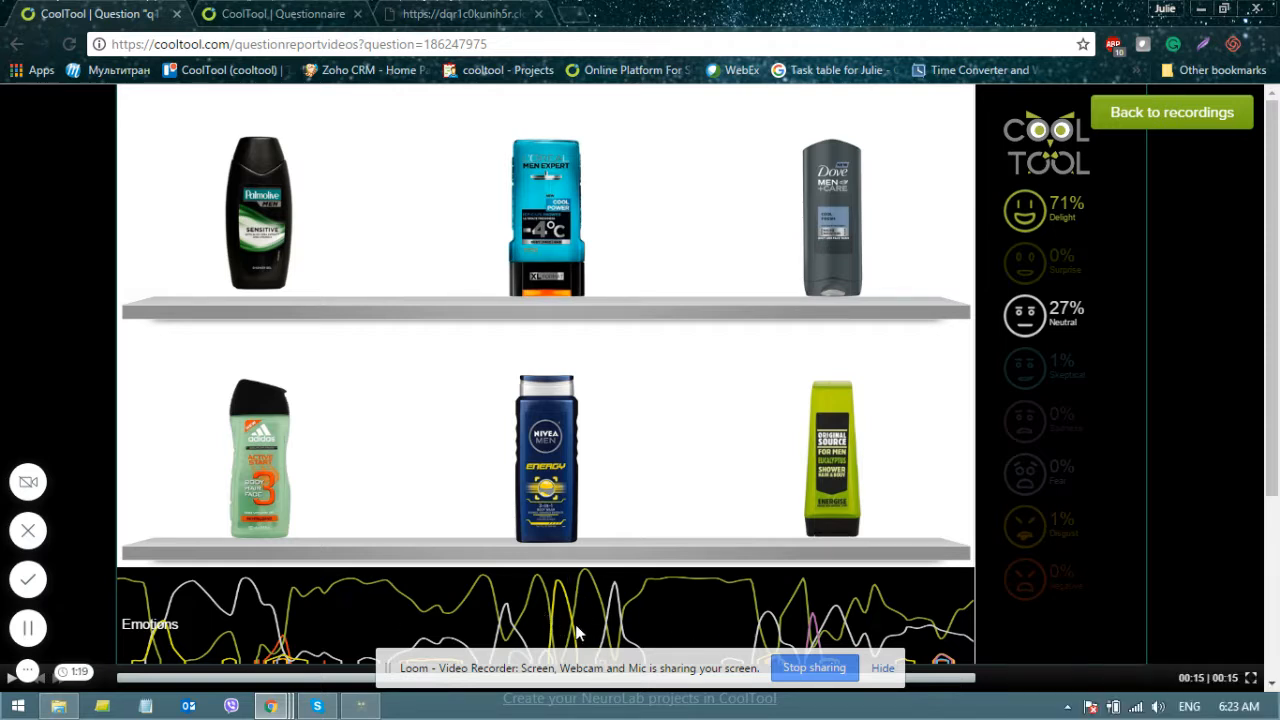
left_click(1166, 118)
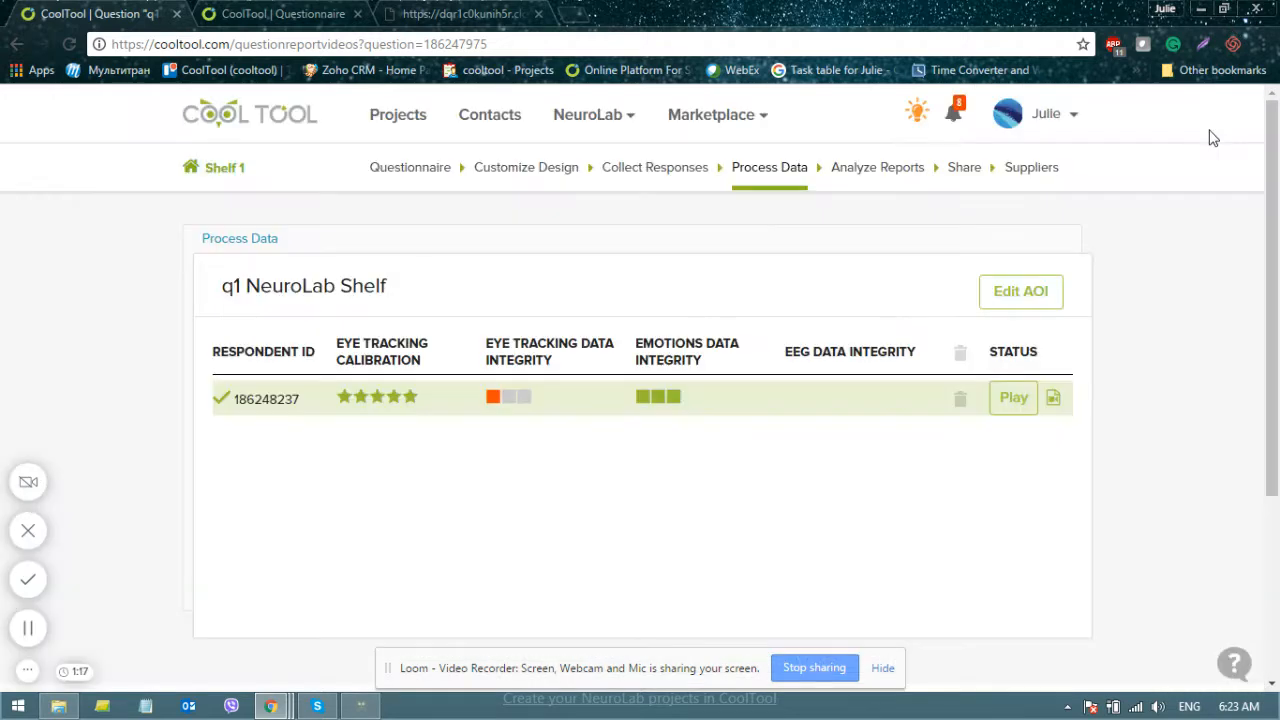
Open the area of interest editor for q1 NeuroLab Shelf and add an area named Adidas.
left_click(1013, 296)
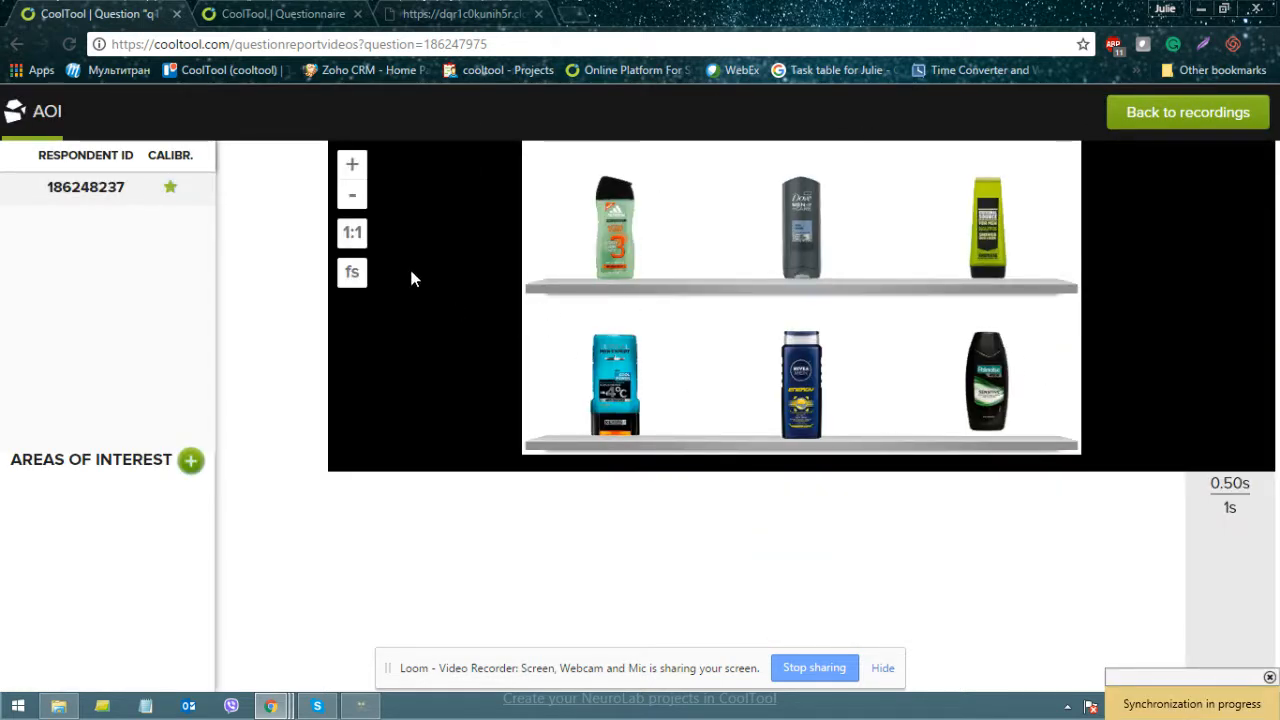
left_click(191, 460)
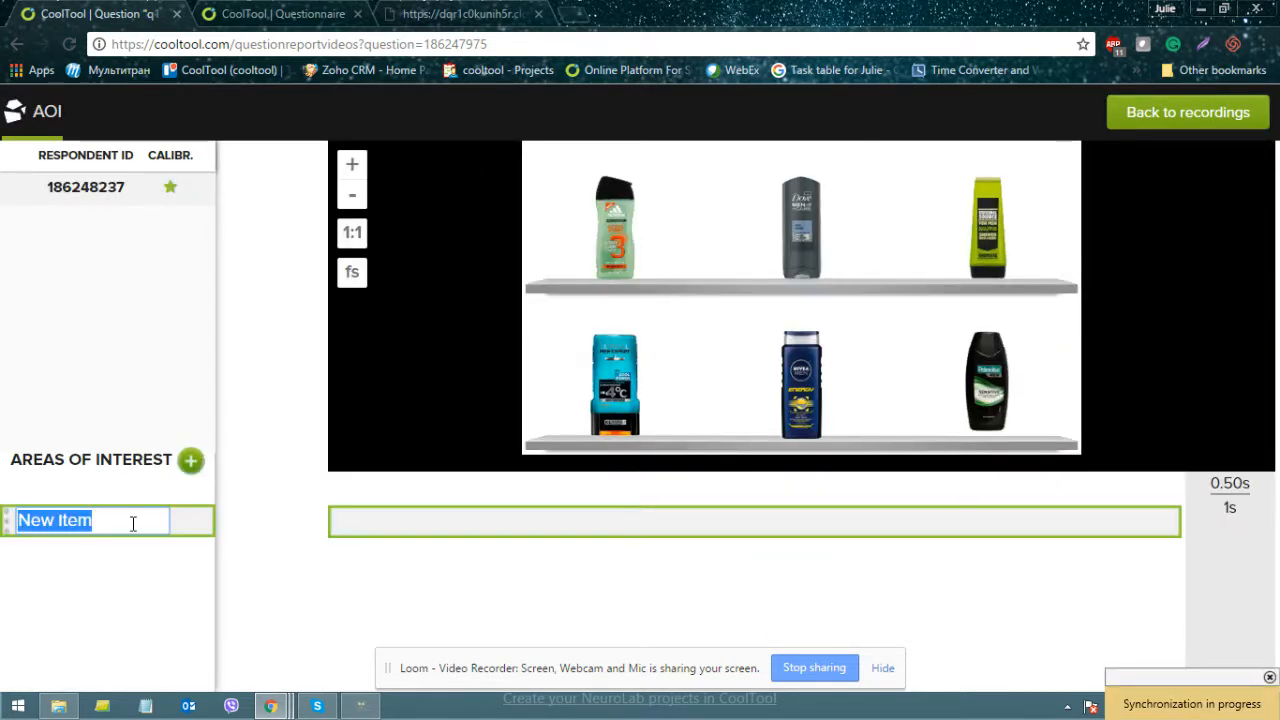
type("Adid")
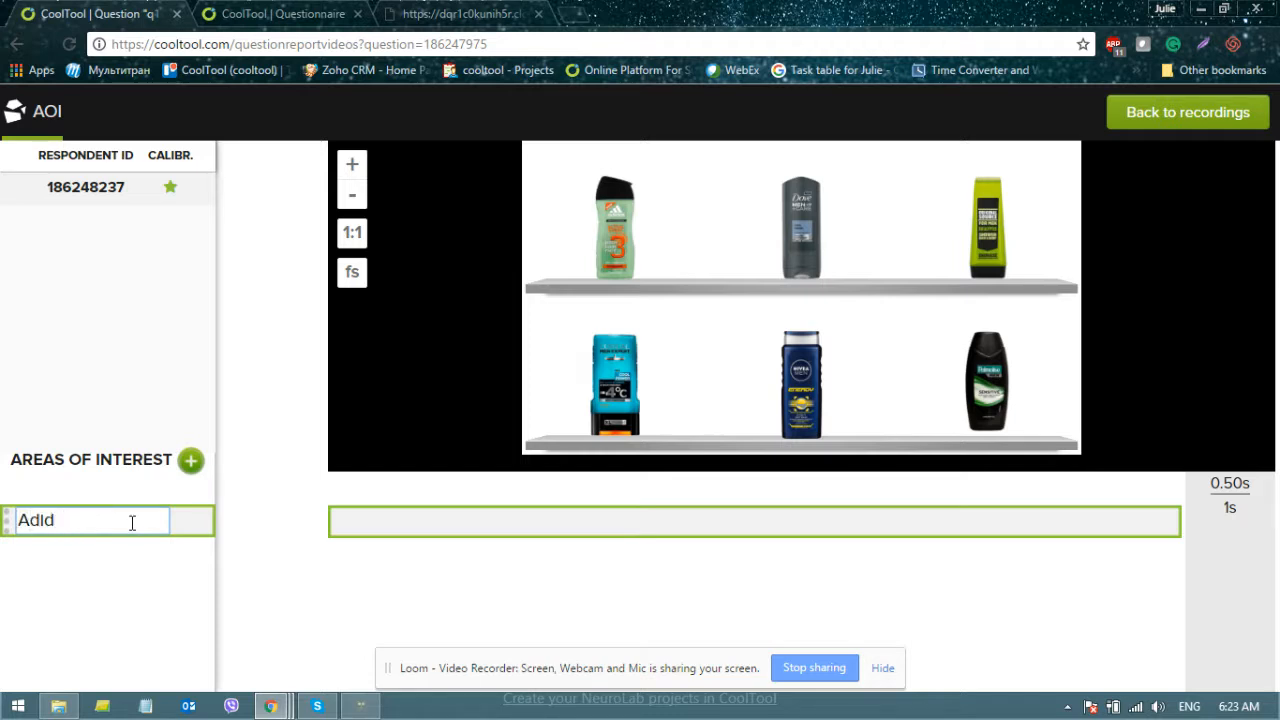
type("as")
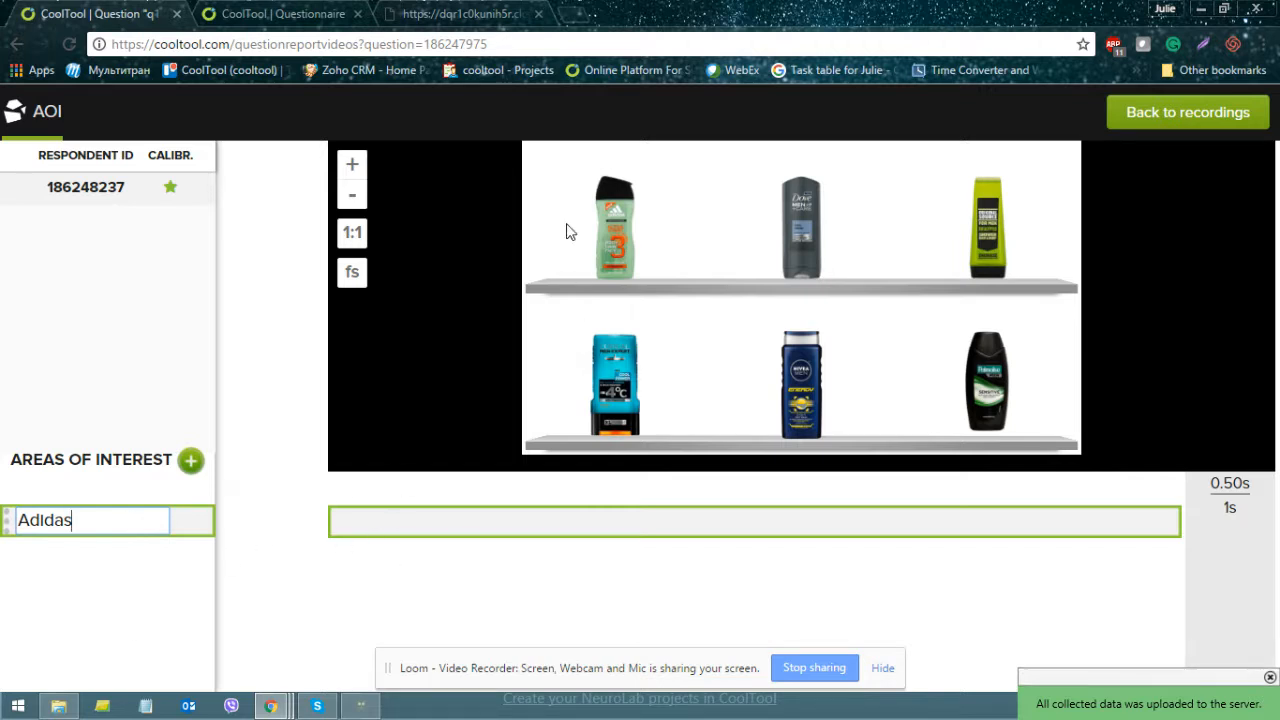
Outline the Adidas bottle on the upper shelf with a polygon and adjust its points around the bottle.
left_click(552, 164)
left_click(679, 159)
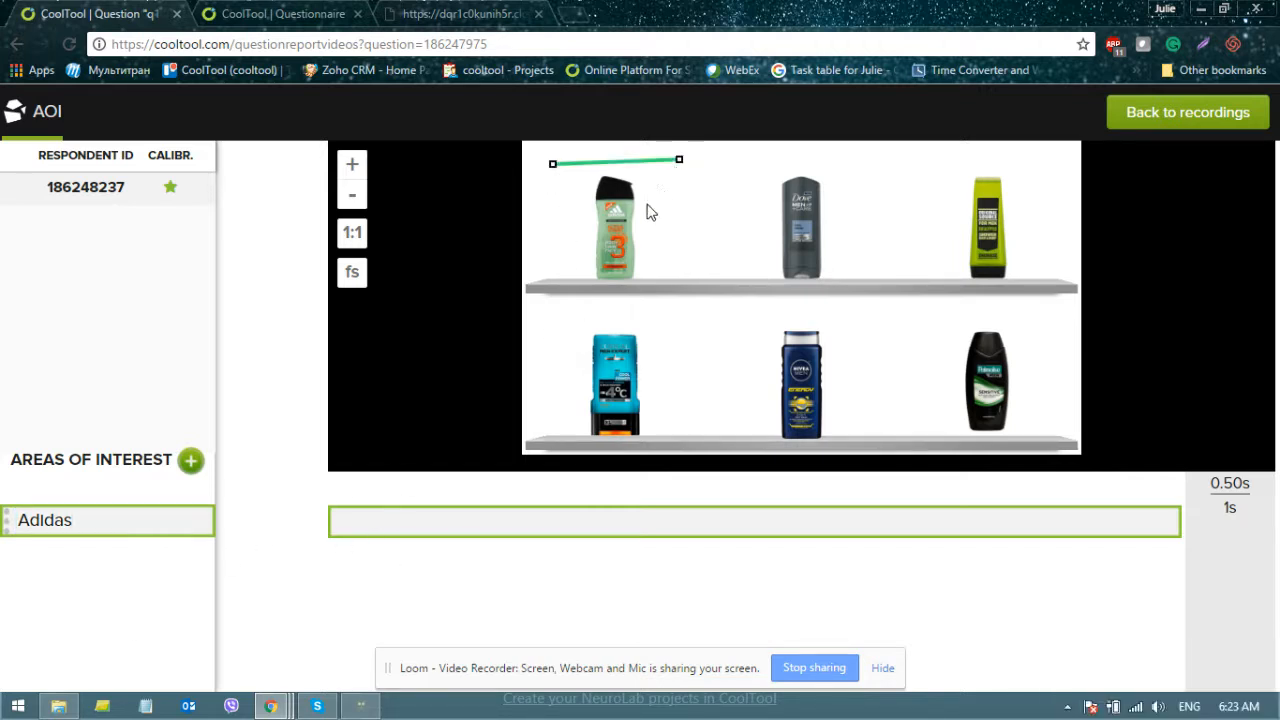
left_click(675, 276)
left_click(565, 283)
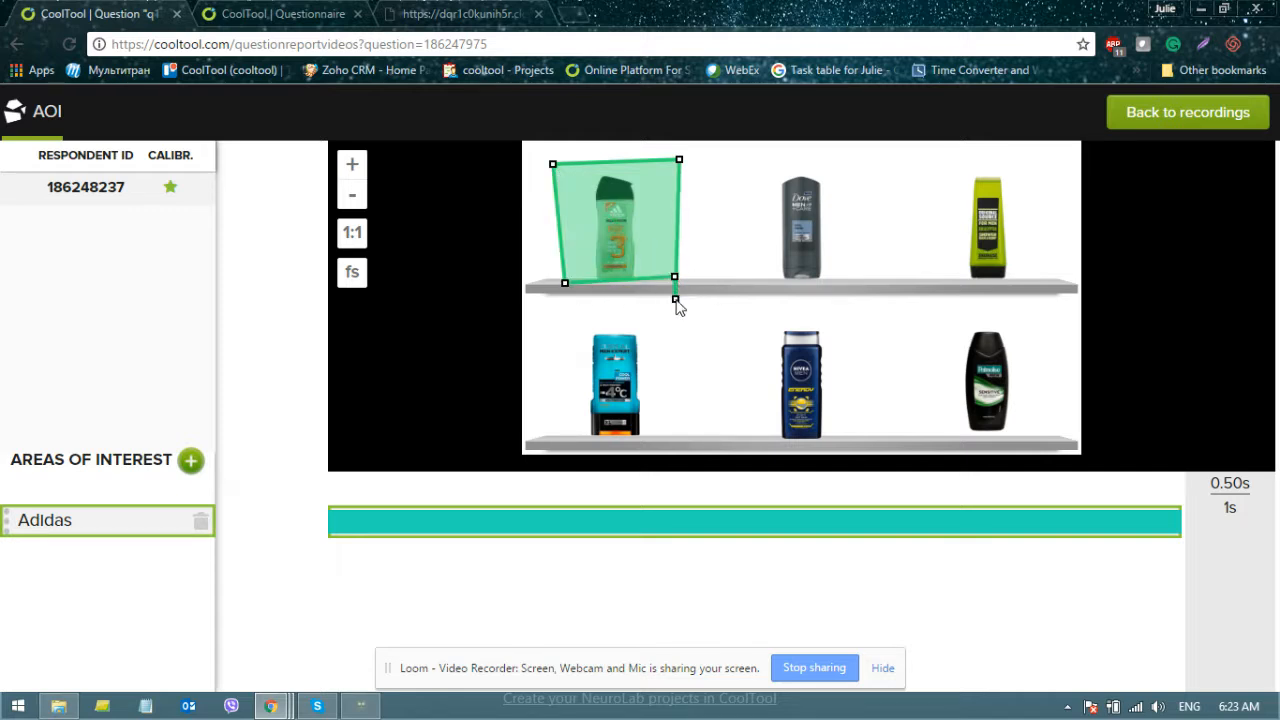
left_click(676, 289)
left_click_drag(676, 293, 562, 238)
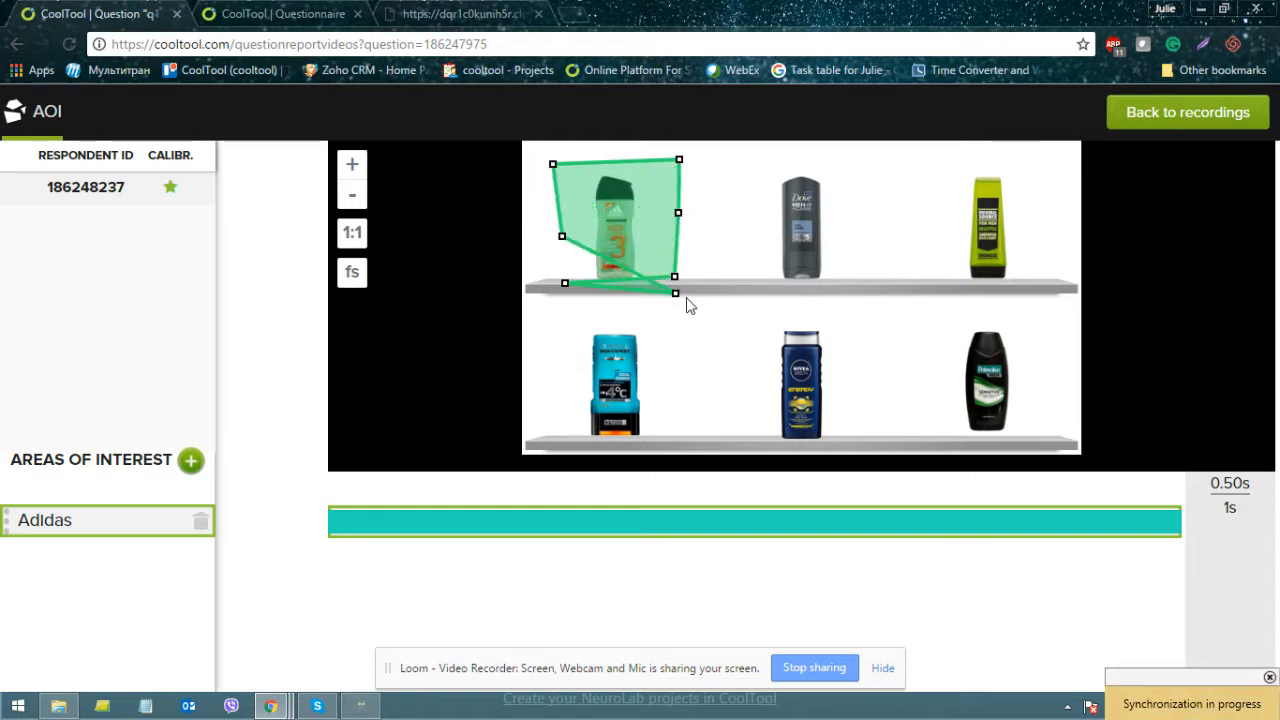
left_click_drag(675, 293, 562, 267)
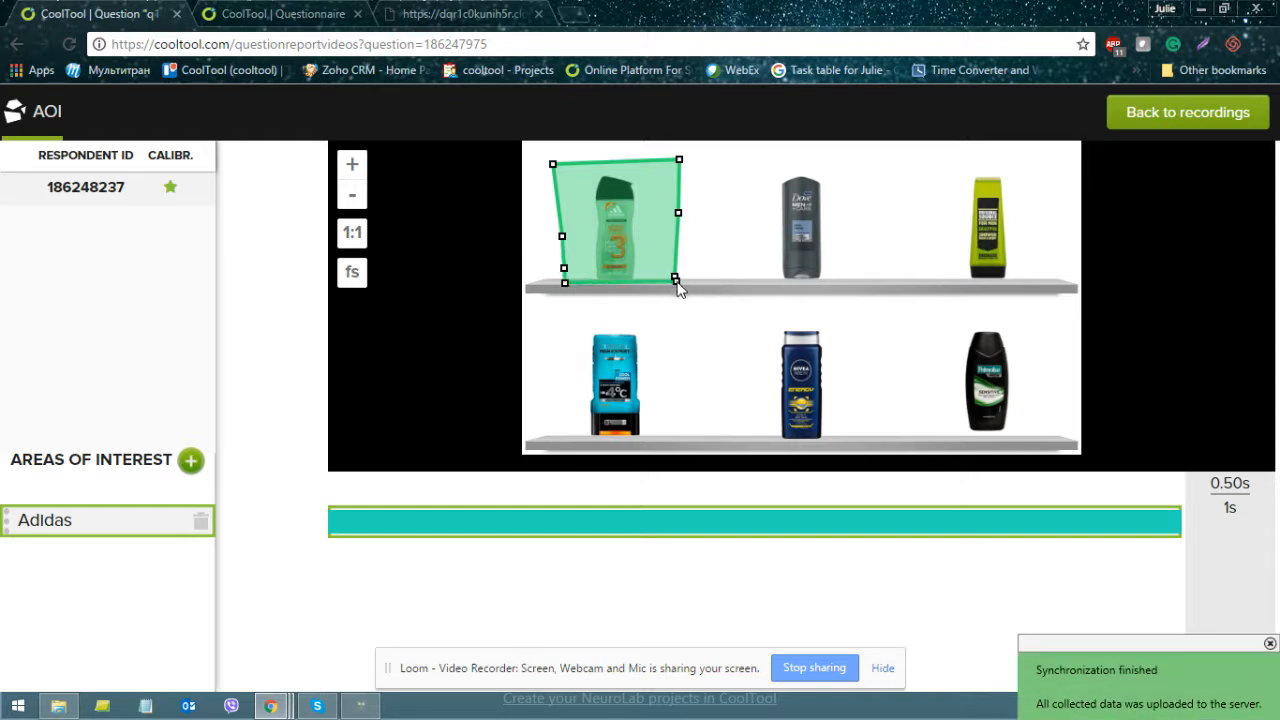
Leave the area of interest editor and create a new report for the Shelf 1 project.
left_click(1190, 118)
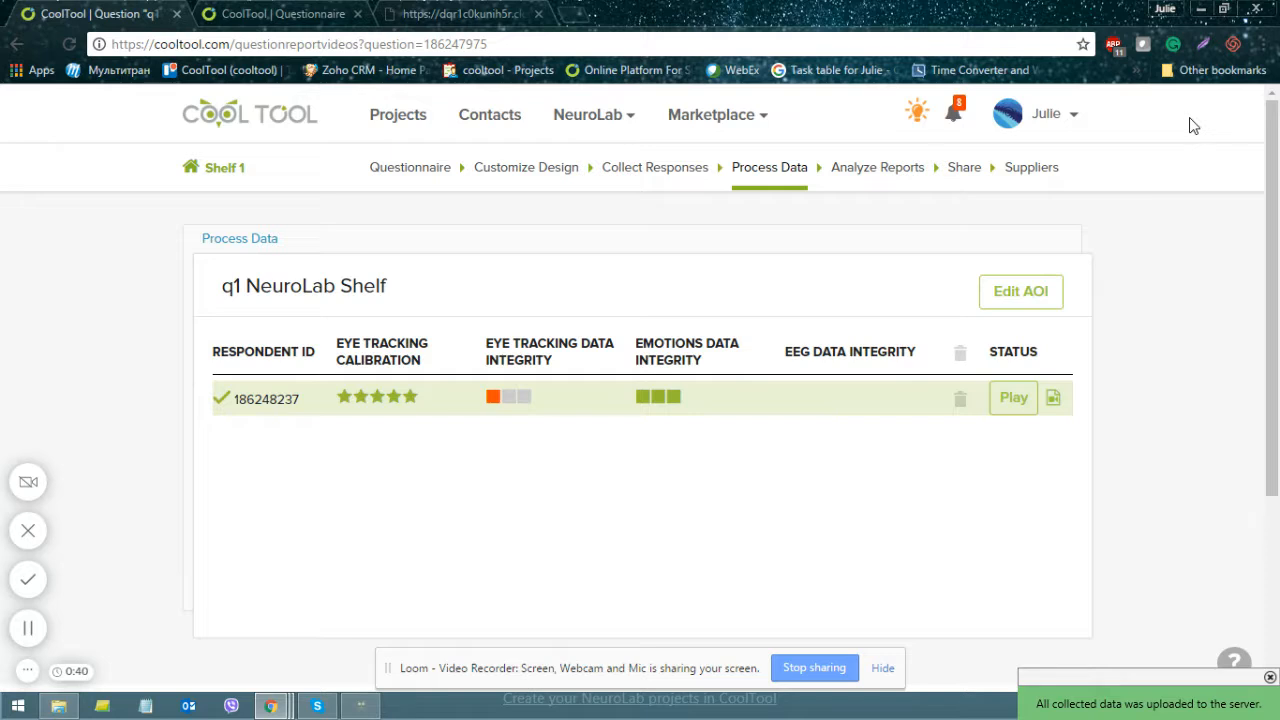
left_click(908, 175)
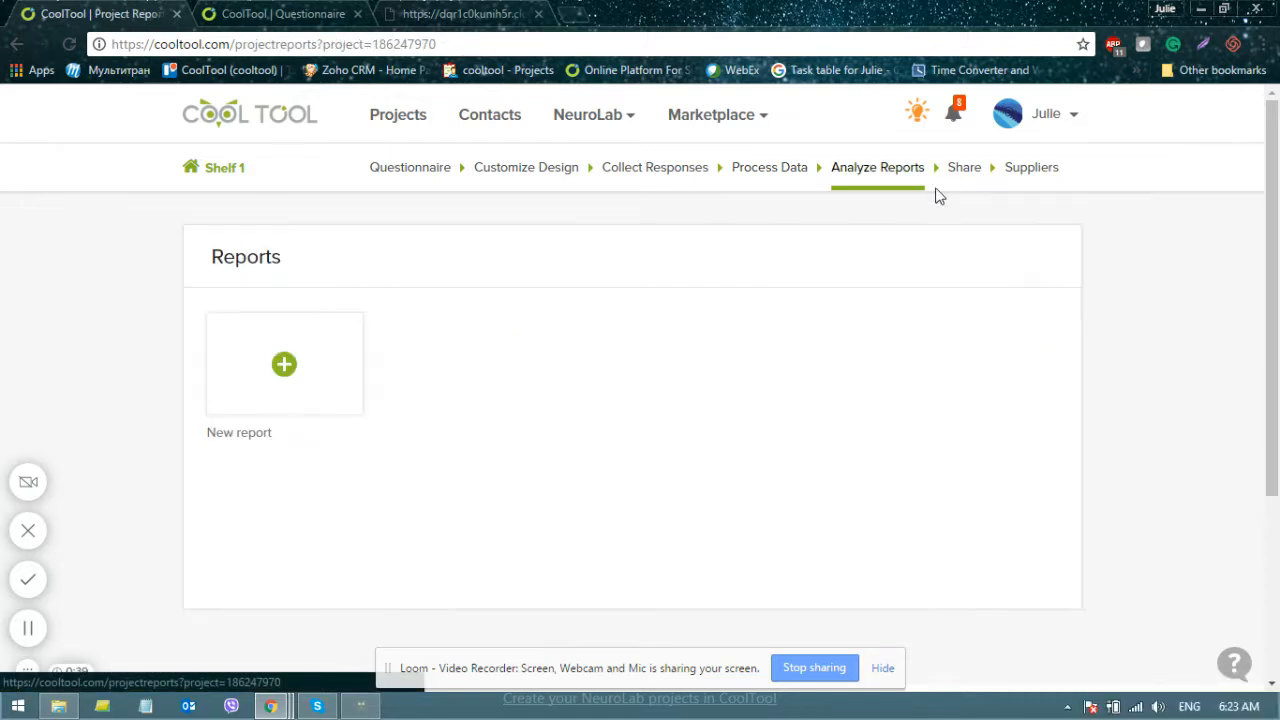
left_click(284, 364)
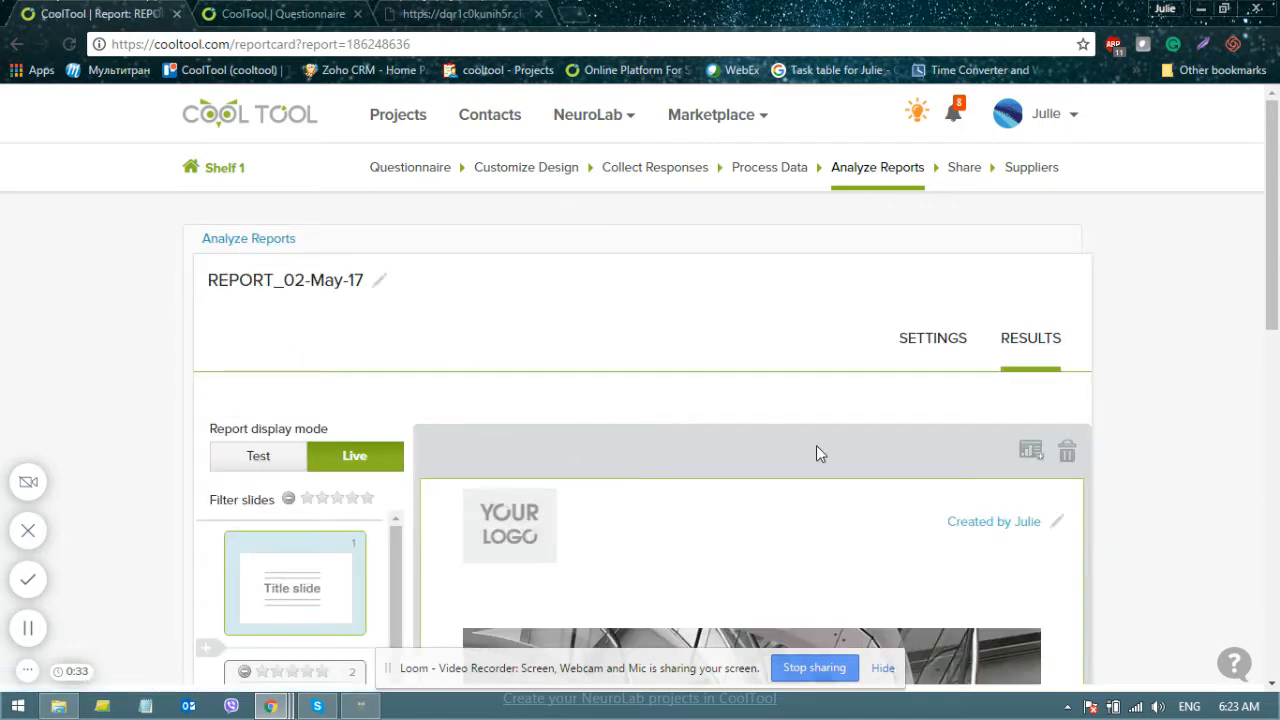
Open the q1 heatmap slide of the new report and examine how attention spreads over the shelves.
scroll(1000, 445, "down", 3)
scroll(1103, 444, "down", 2)
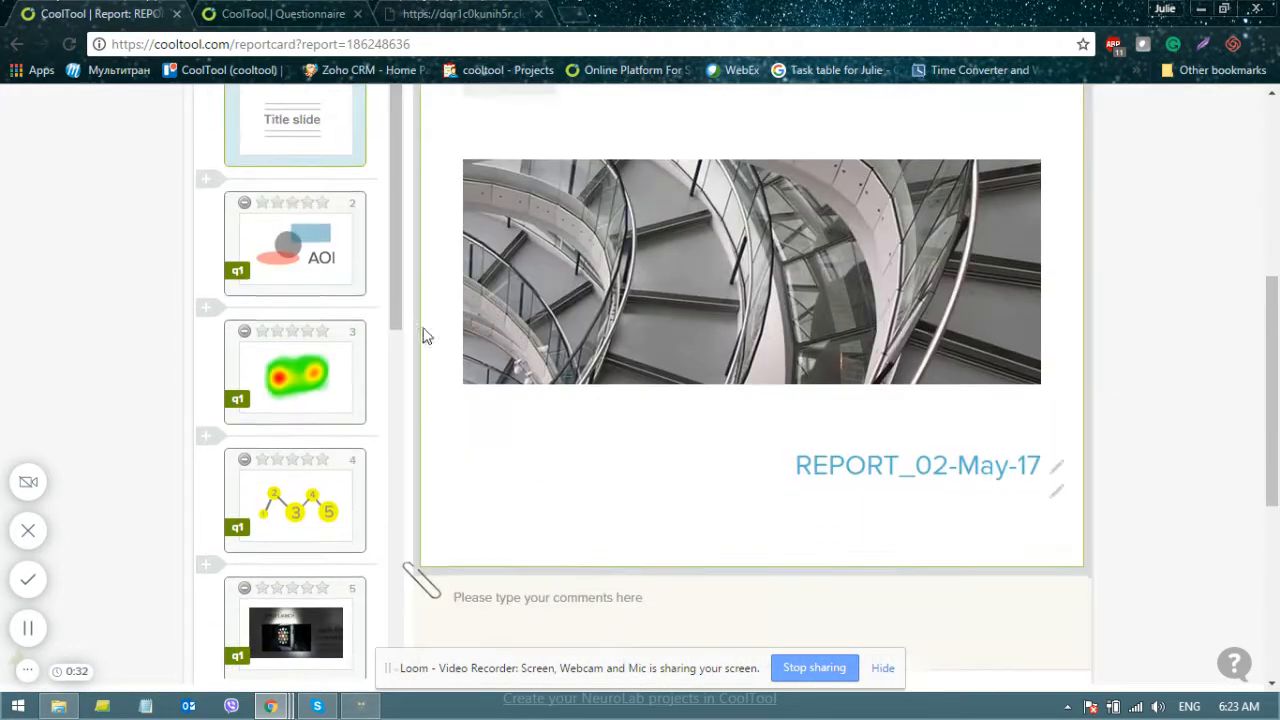
left_click(302, 374)
scroll(1134, 391, "up", 3)
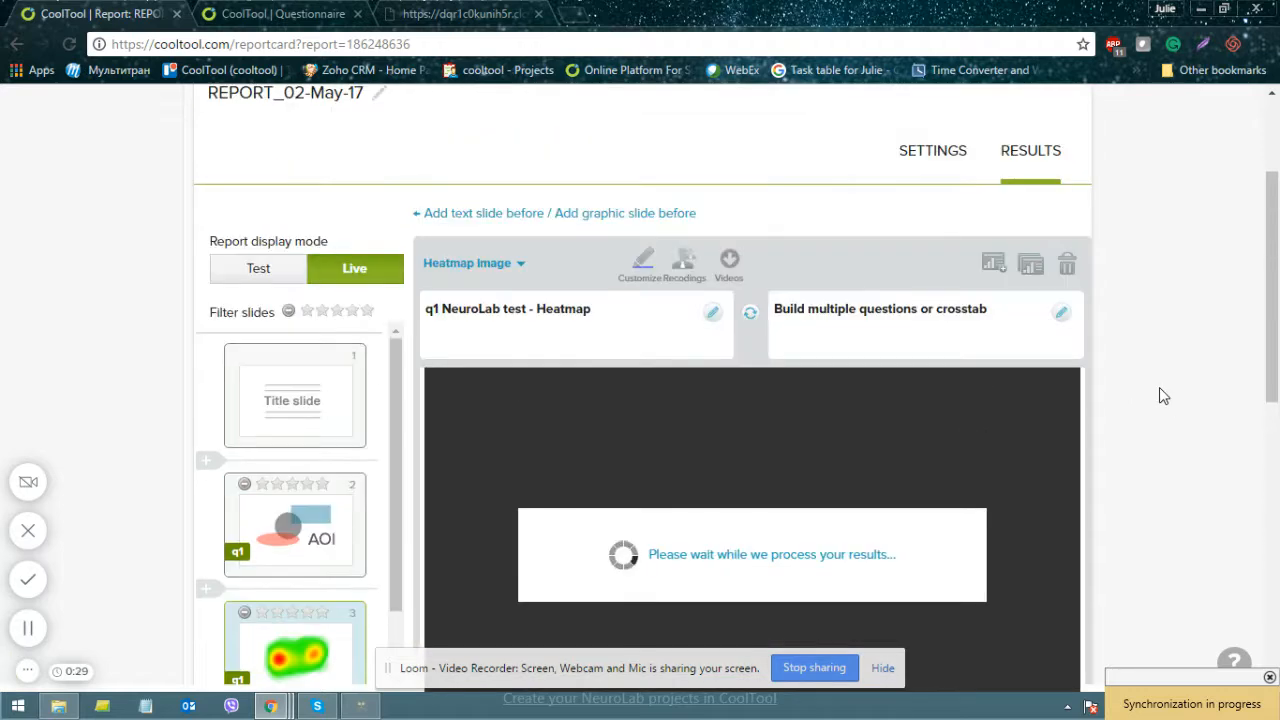
scroll(1120, 378, "down", 3)
scroll(1195, 360, "up", 2)
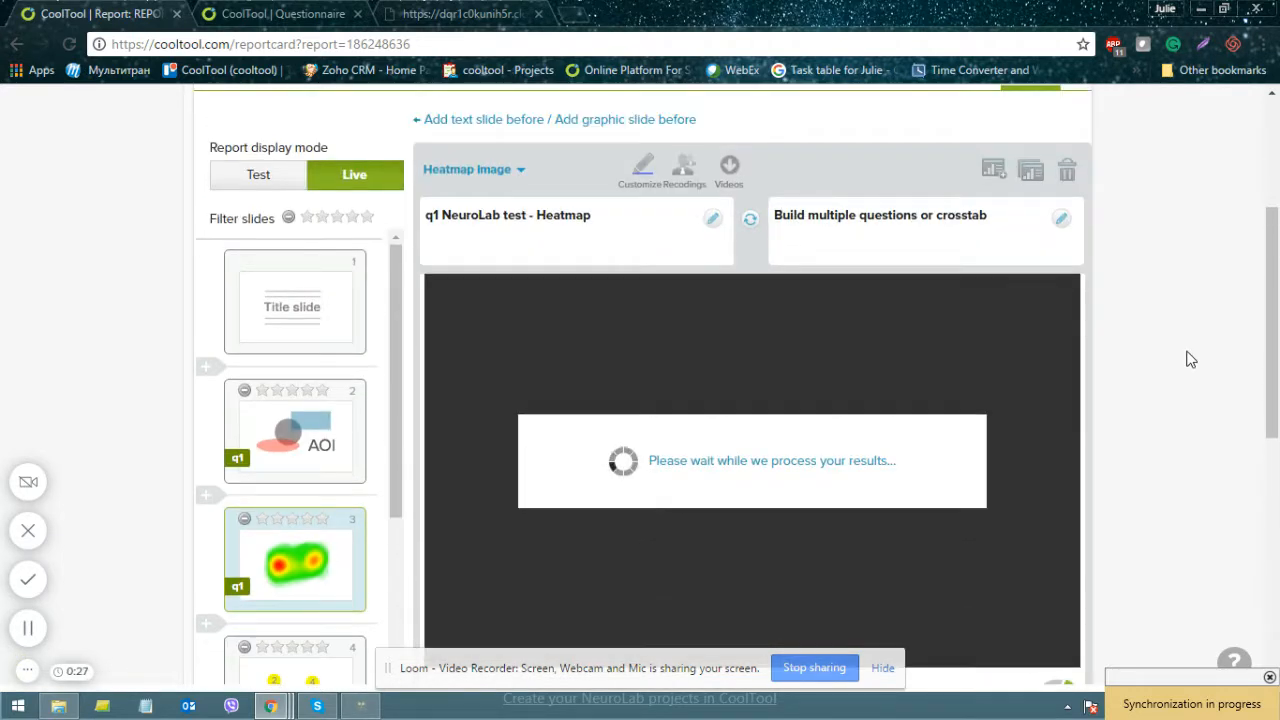
scroll(1089, 428, "down", 1)
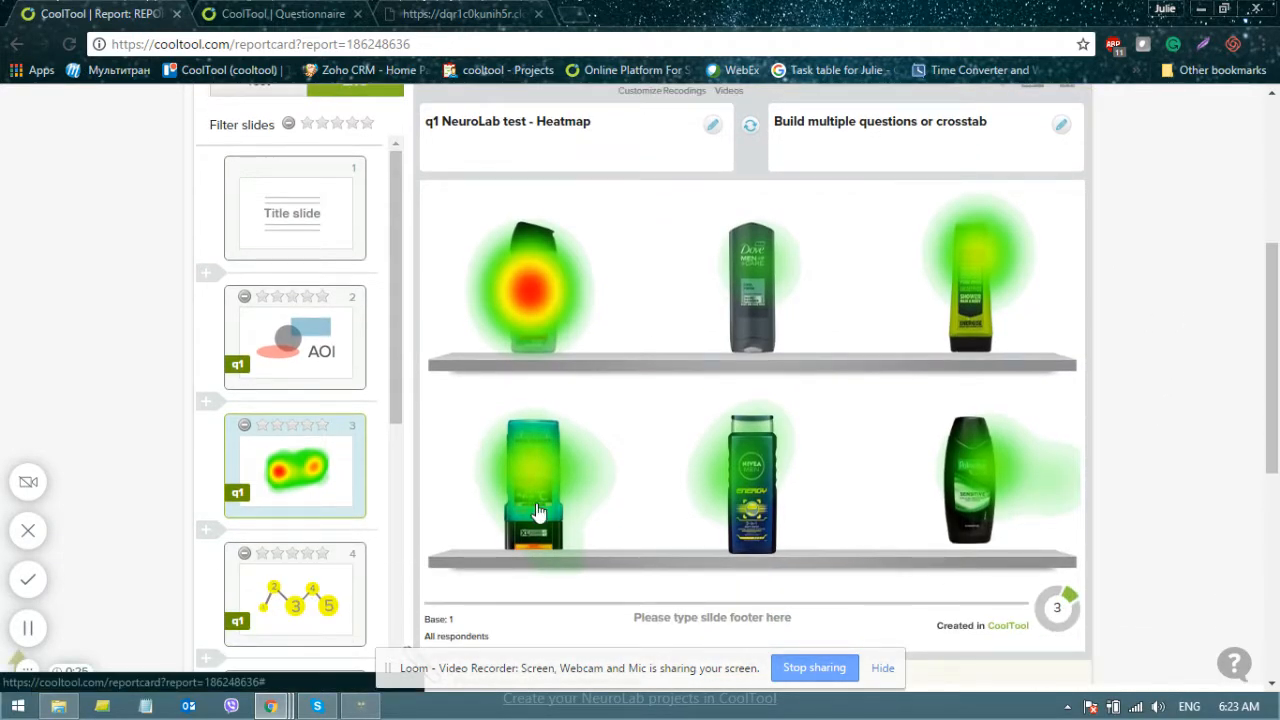
View the q1 gazeplot slide, followed by the darkened attention image on slide 5.
left_click(336, 569)
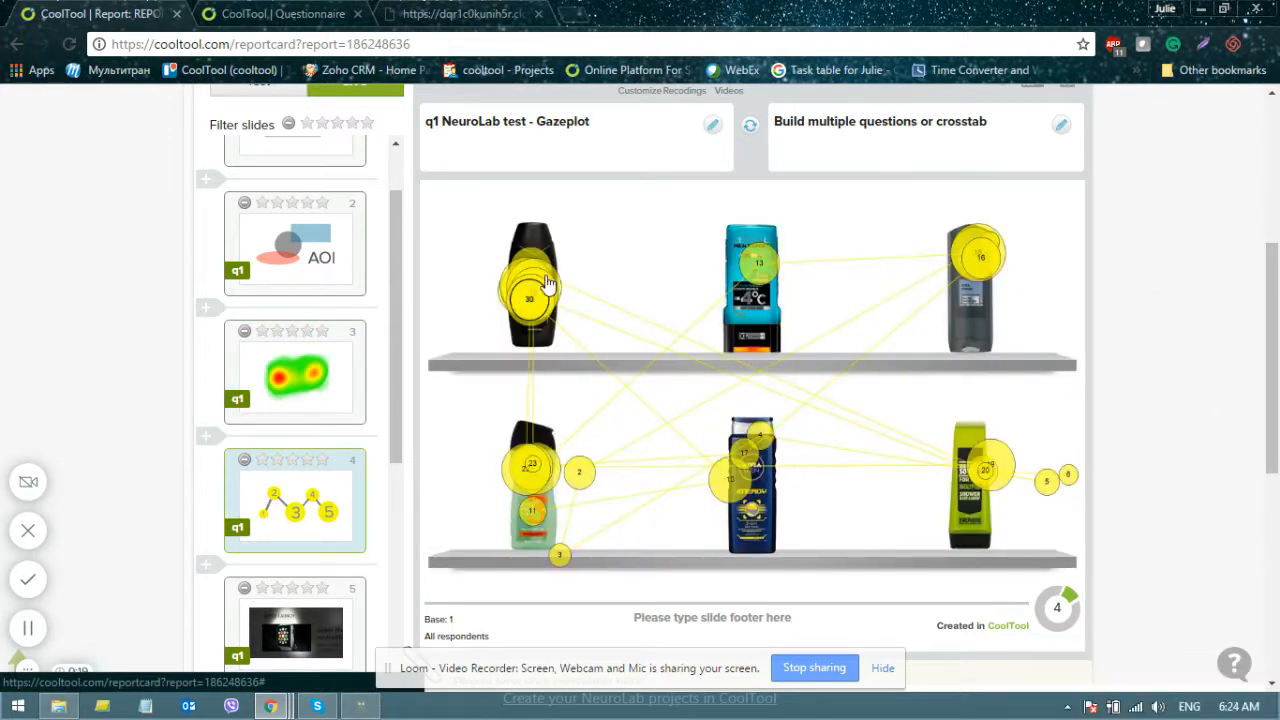
scroll(1273, 335, "down", 1)
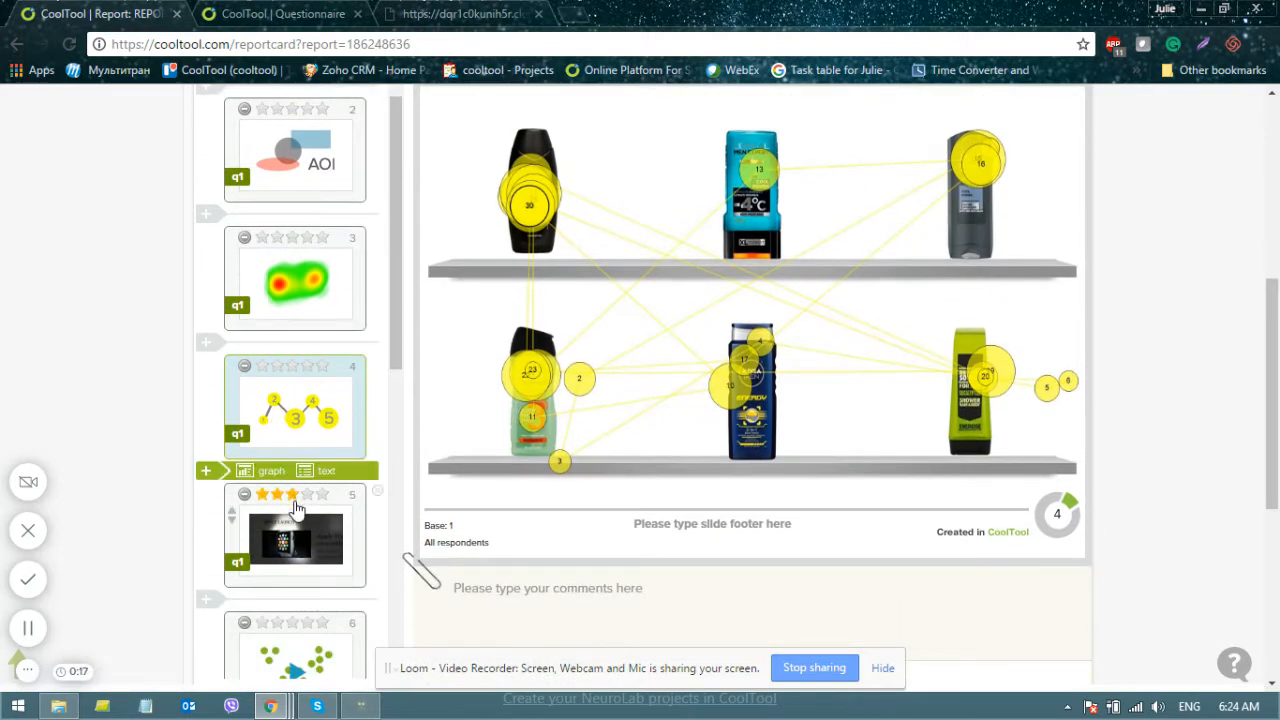
left_click(291, 552)
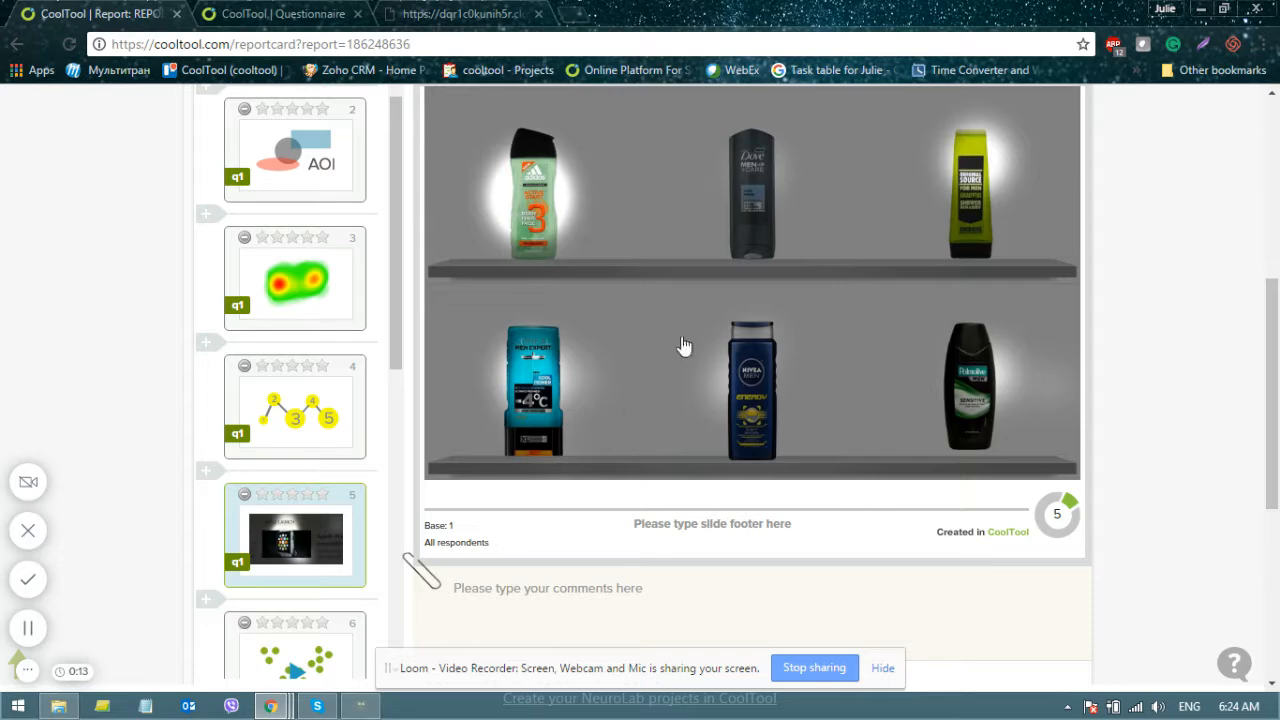
Watch the q1 bee swarm video on slide 6 and open the heatmap video on slide 7.
scroll(1141, 396, "down", 2)
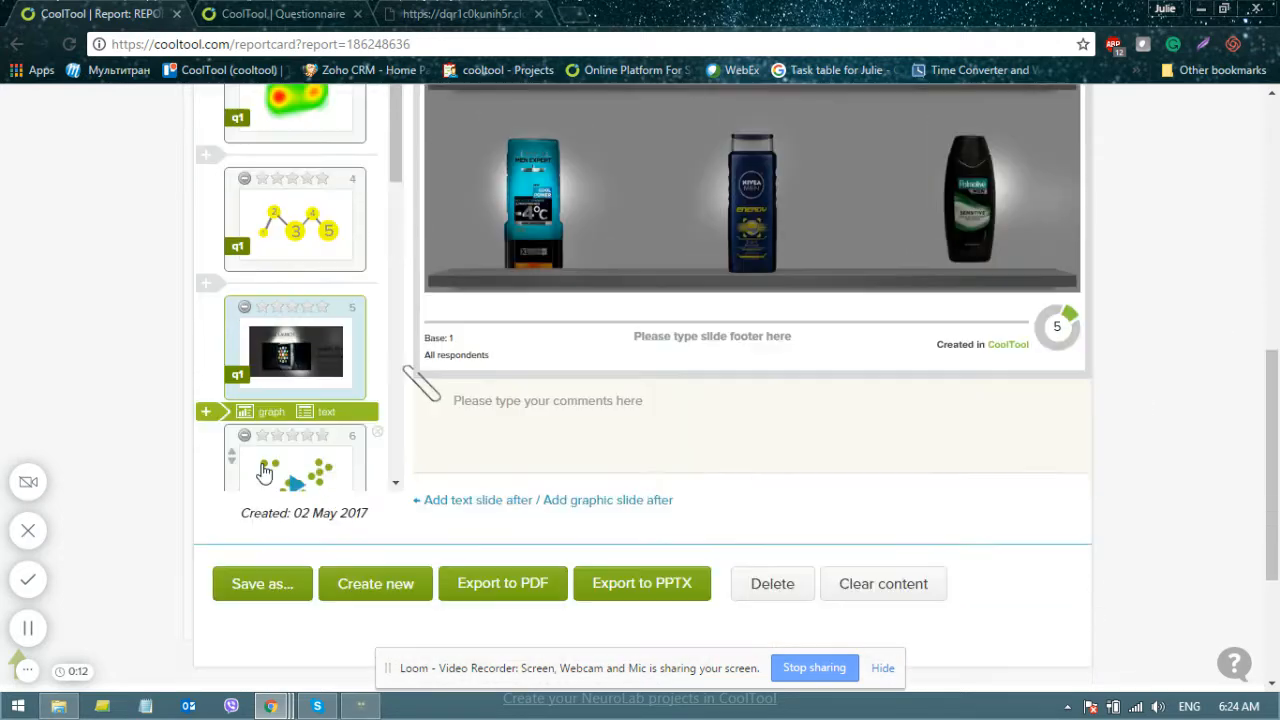
left_click(318, 475)
scroll(1114, 425, "up", 2)
scroll(1116, 424, "up", 1)
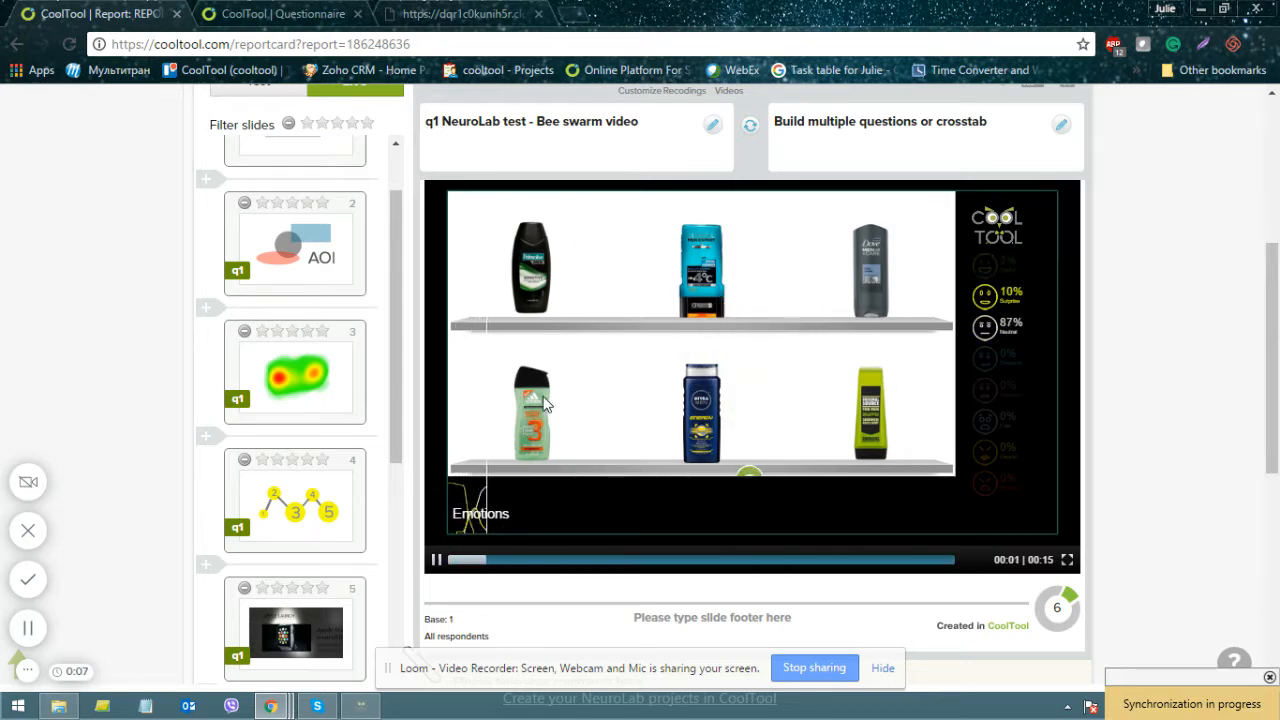
scroll(350, 460, "down", 2)
scroll(343, 478, "down", 2)
left_click(295, 512)
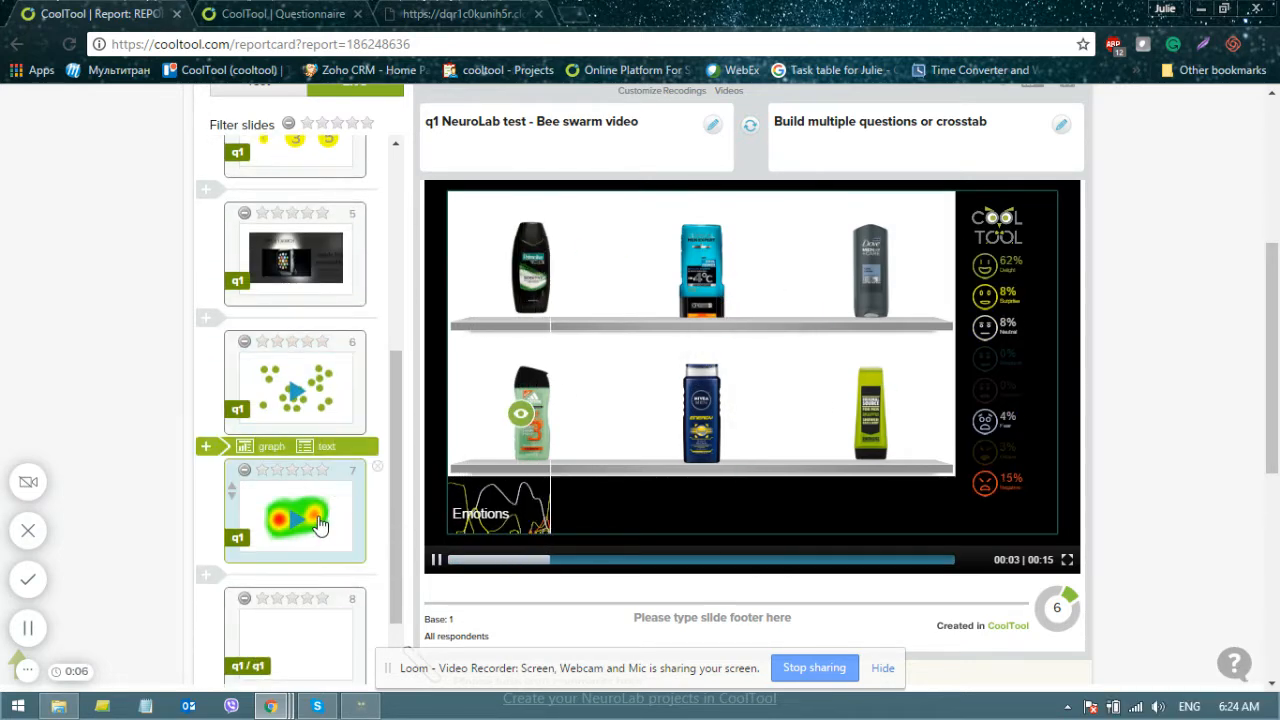